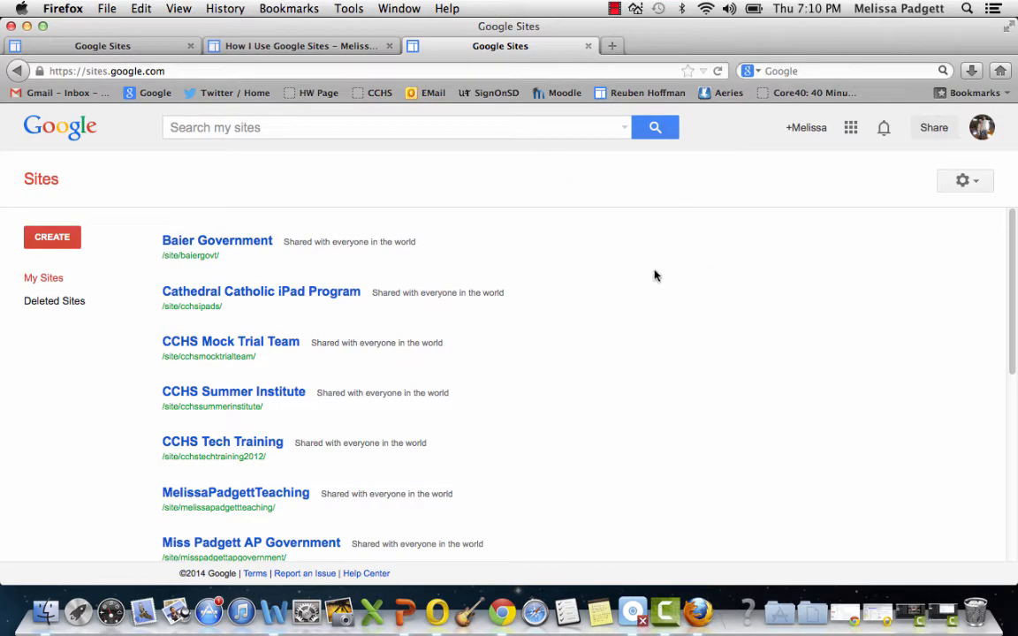
{"action": "scroll", "coordinate": [482, 324], "scroll_direction": "down", "scroll_amount": 3}
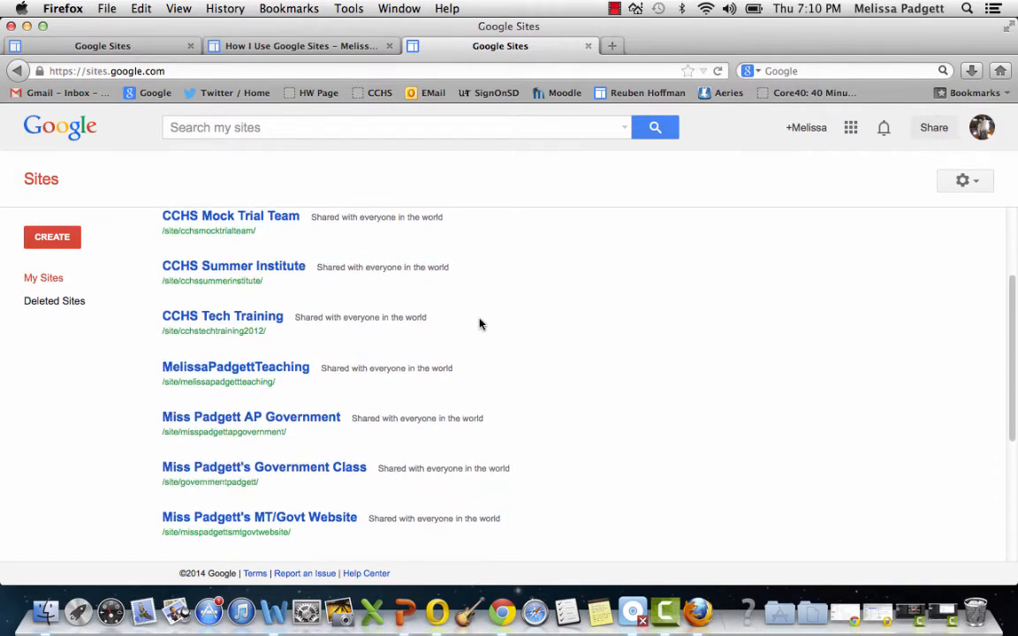
{"action": "scroll", "coordinate": [482, 324], "scroll_direction": "up", "scroll_amount": 3}
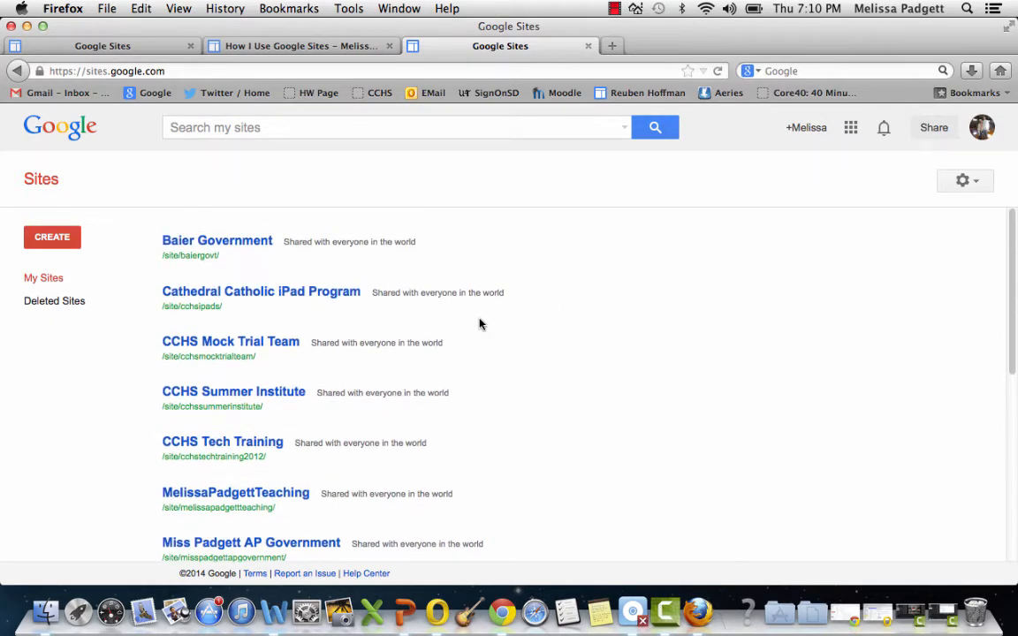
{"action": "scroll", "coordinate": [481, 323], "scroll_direction": "down", "scroll_amount": 10}
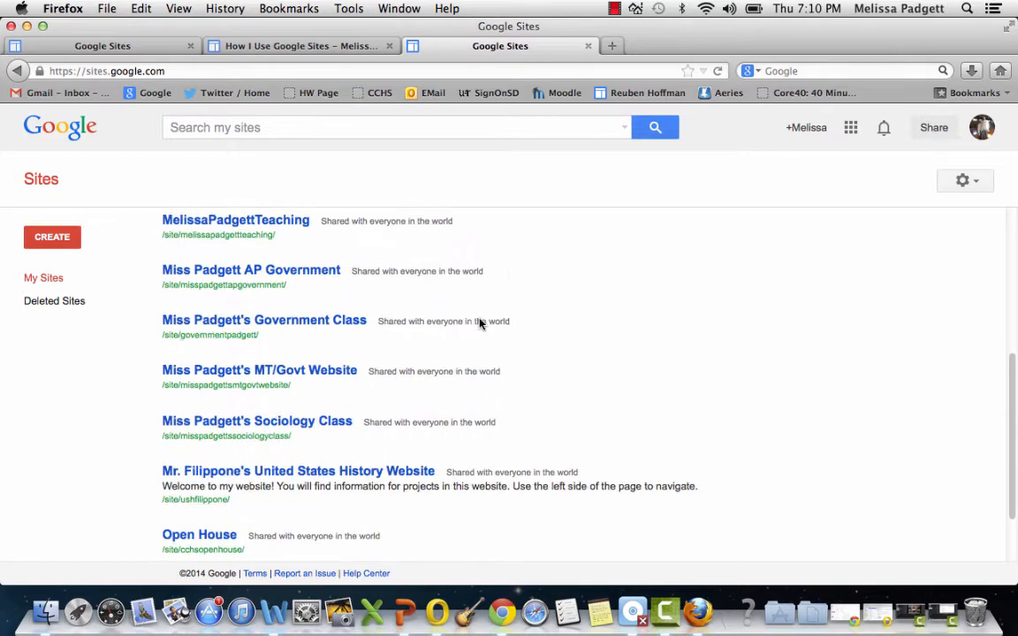
{"action": "scroll", "coordinate": [480, 324], "scroll_direction": "up", "scroll_amount": 10}
{"action": "scroll", "coordinate": [479, 320], "scroll_direction": "up", "scroll_amount": 1}
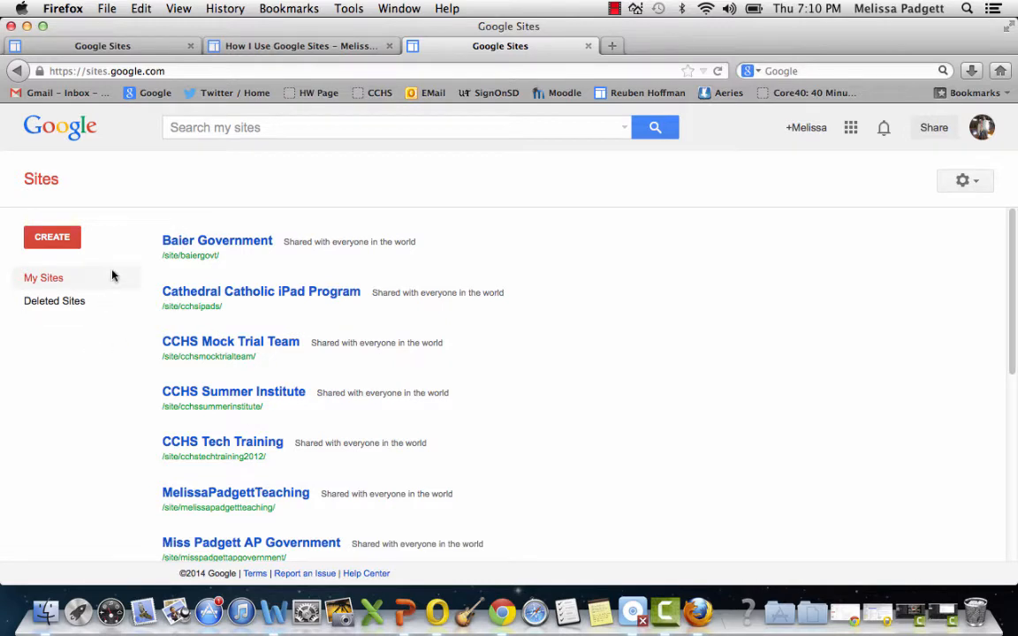
Step: Start a new site from the blank template and name it with the teacher's name followed by "Mock Trial Class"
{"action": "left_click", "coordinate": [66, 239]}
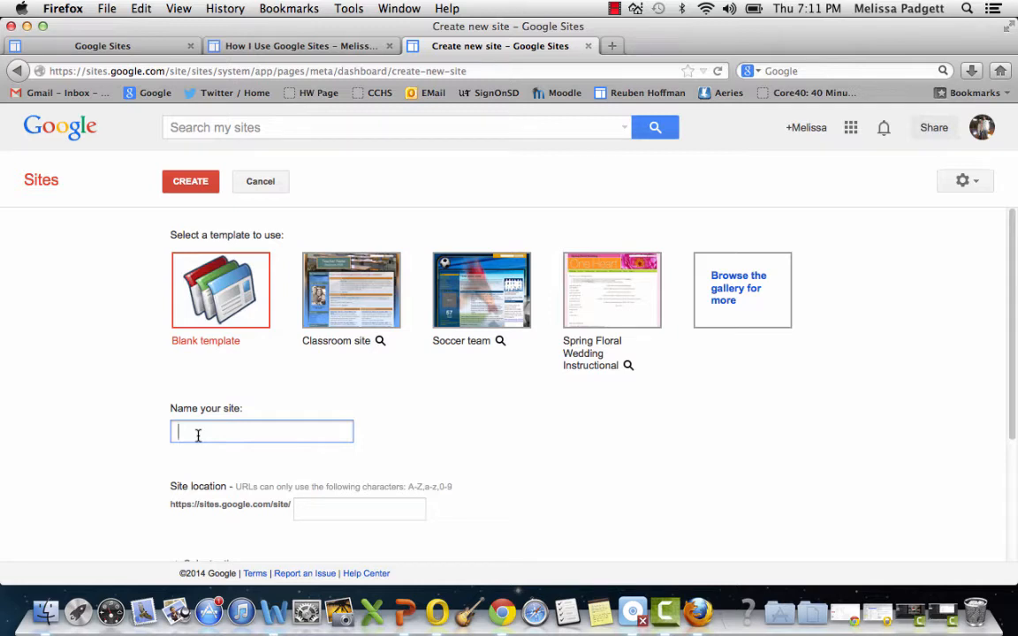
{"action": "type", "text": "Miss Padgett's Mock Tr"}
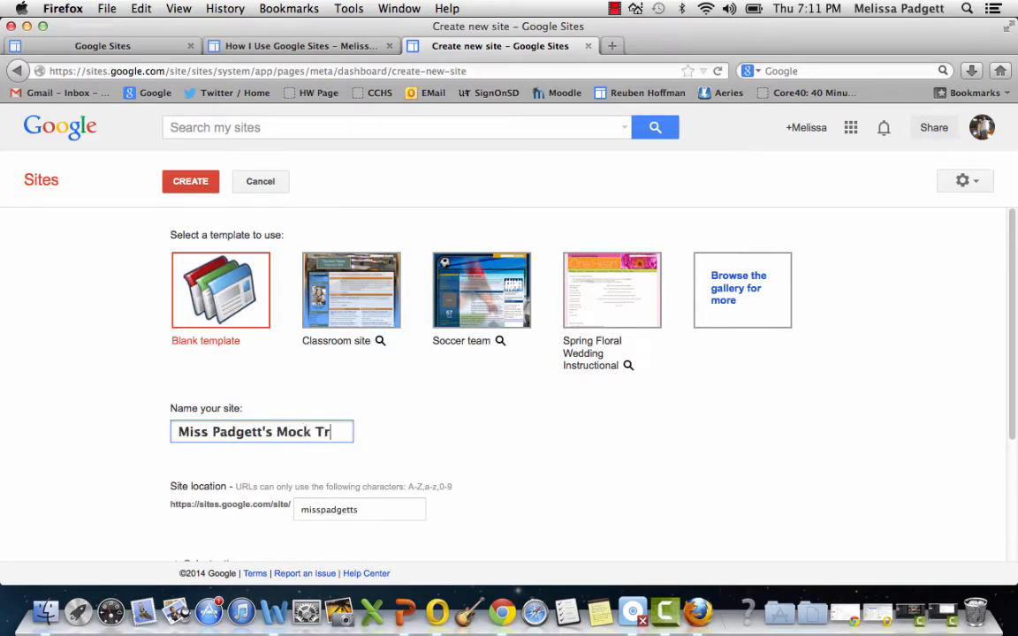
{"action": "type", "text": "ial Class"}
{"action": "scroll", "coordinate": [120, 246], "scroll_direction": "down", "scroll_amount": 2}
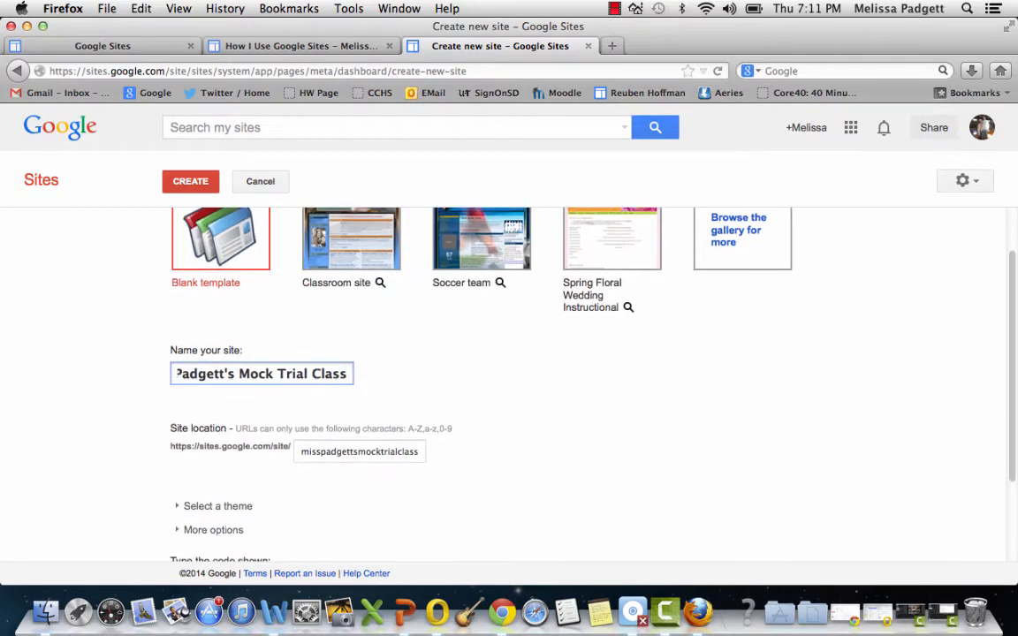
Step: Submit the new site for creation, entering the displayed verification code in the code field
{"action": "left_click", "coordinate": [186, 194]}
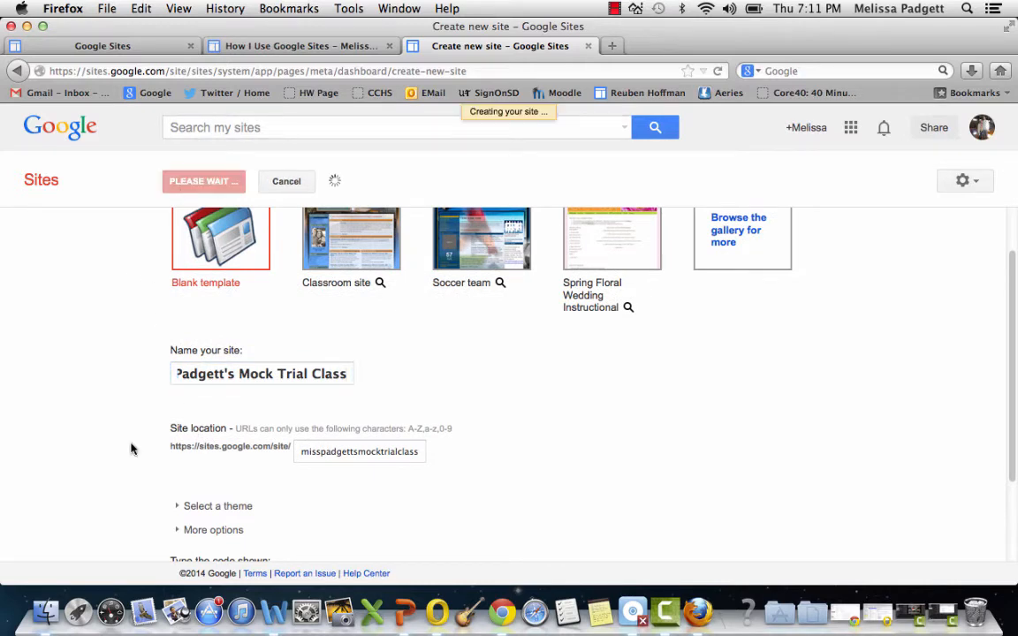
{"action": "left_click", "coordinate": [221, 550]}
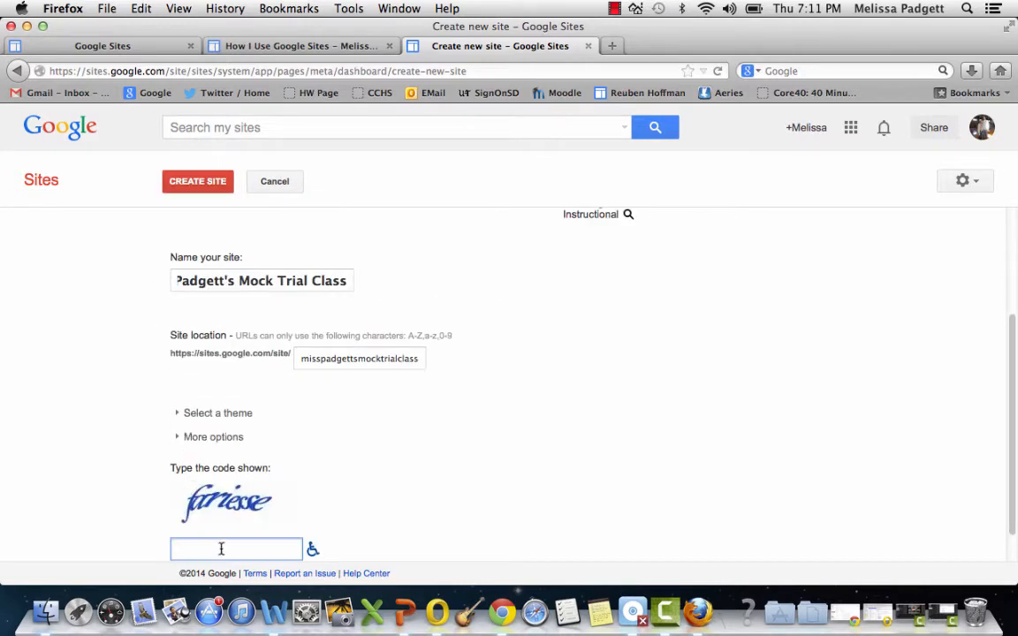
{"action": "type", "text": "fariesse"}
{"action": "left_click", "coordinate": [186, 190]}
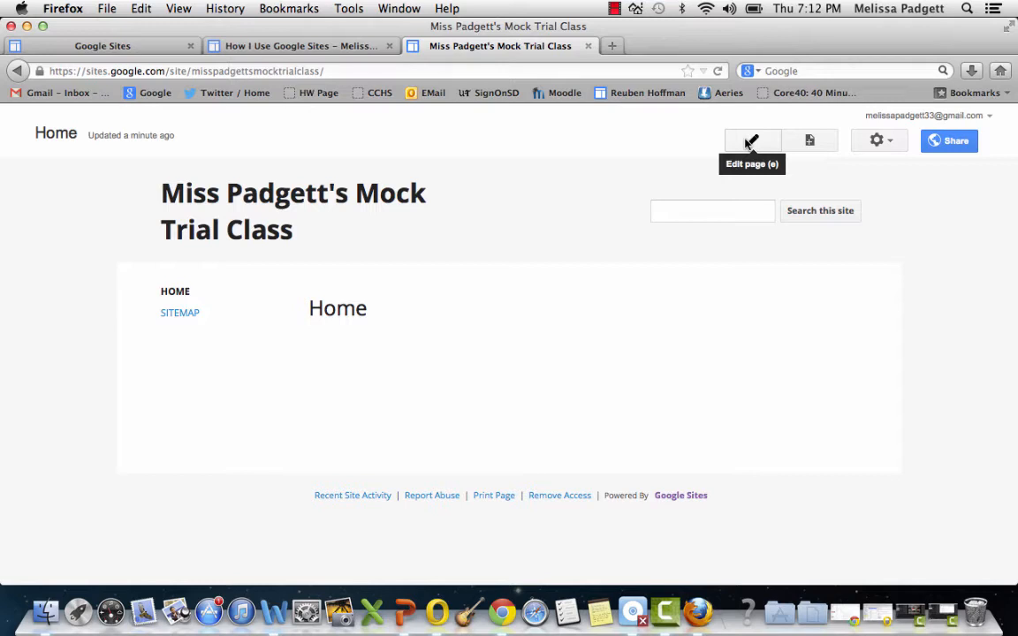
Step: Create a top-level web page named Homework and save it with the body text "Hi, welcome to class!"
{"action": "left_click", "coordinate": [811, 142]}
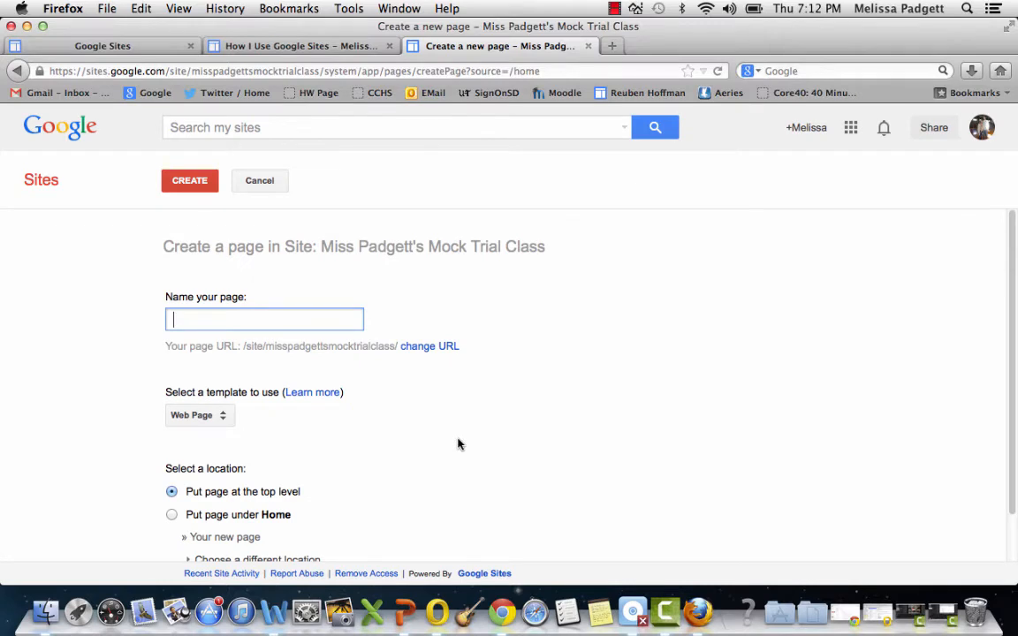
{"action": "type", "text": "Homework"}
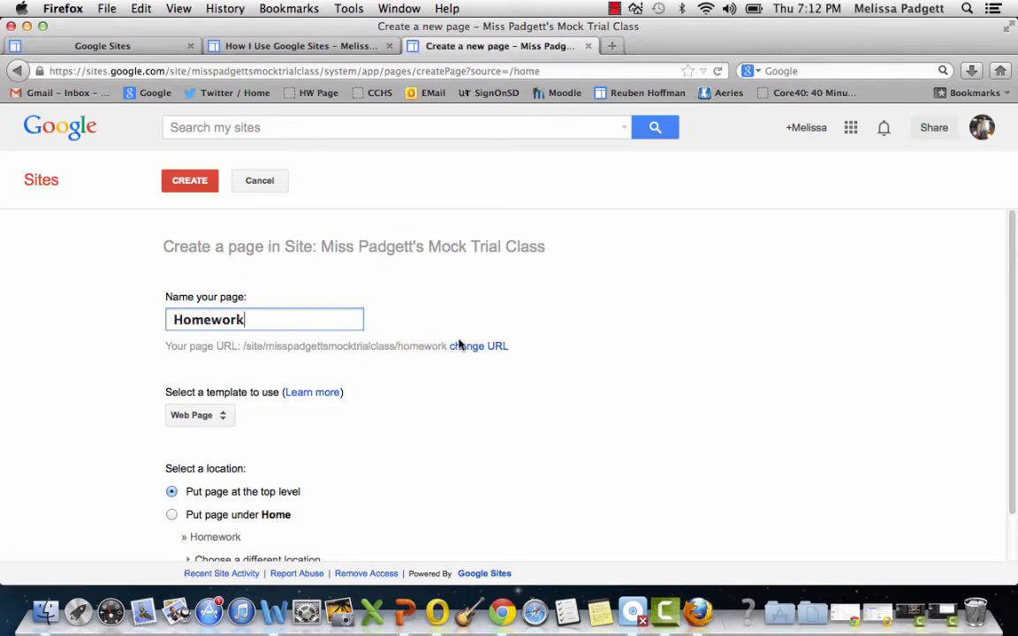
{"action": "left_click", "coordinate": [189, 182]}
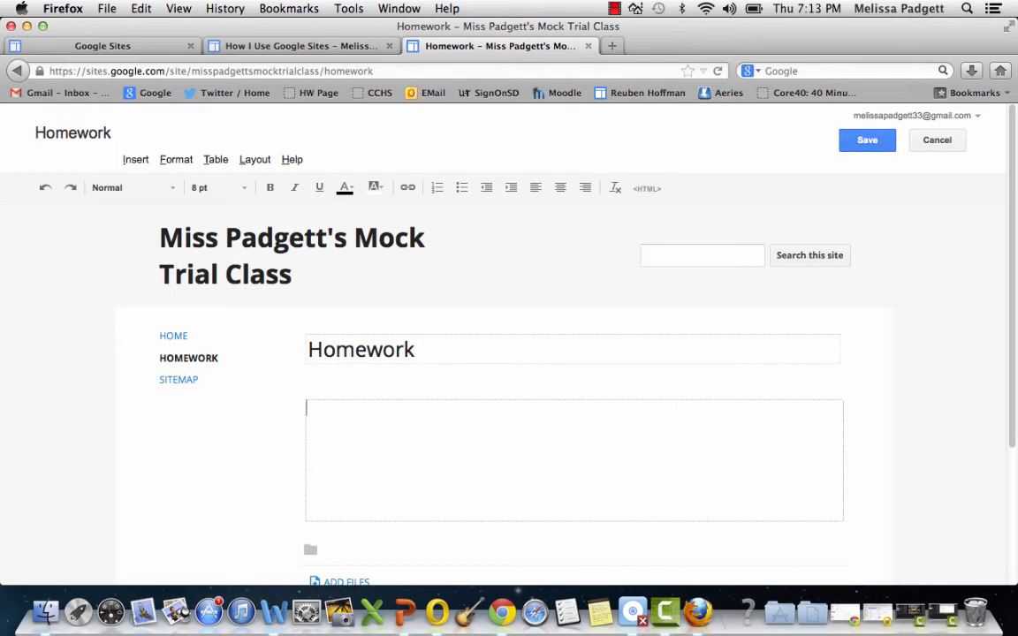
{"action": "type", "text": "Hi, welcome to class!"}
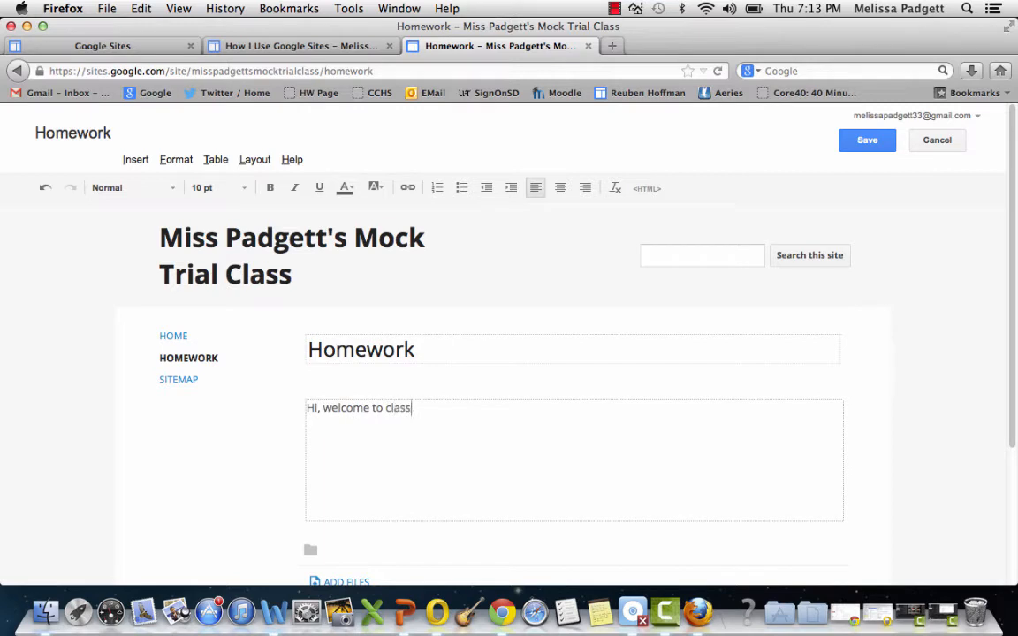
{"action": "left_click", "coordinate": [862, 140]}
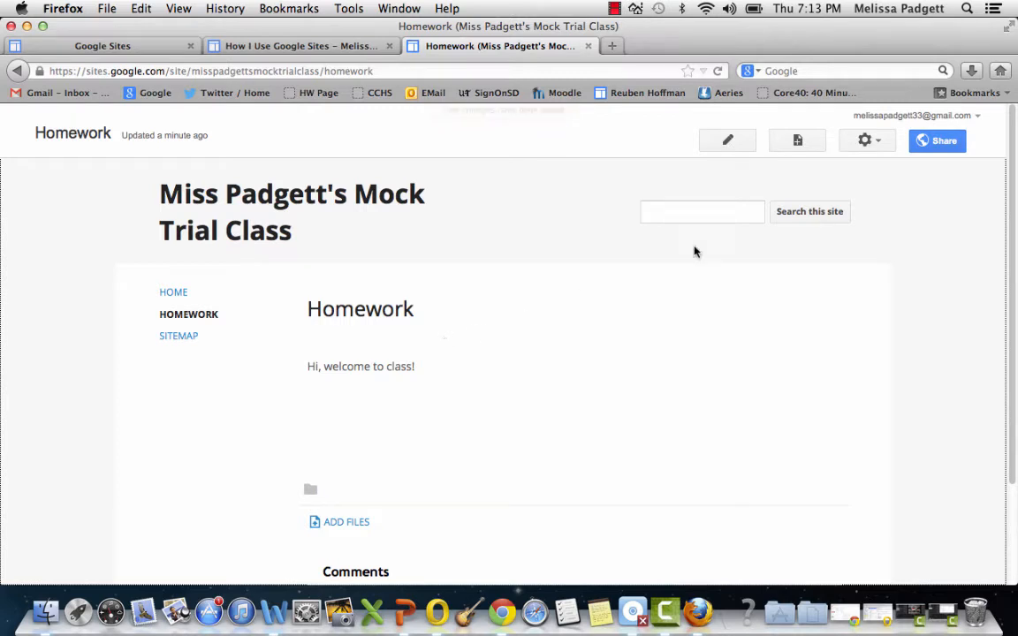
Step: Reopen the Homework page for editing and save it again
{"action": "left_click", "coordinate": [728, 144]}
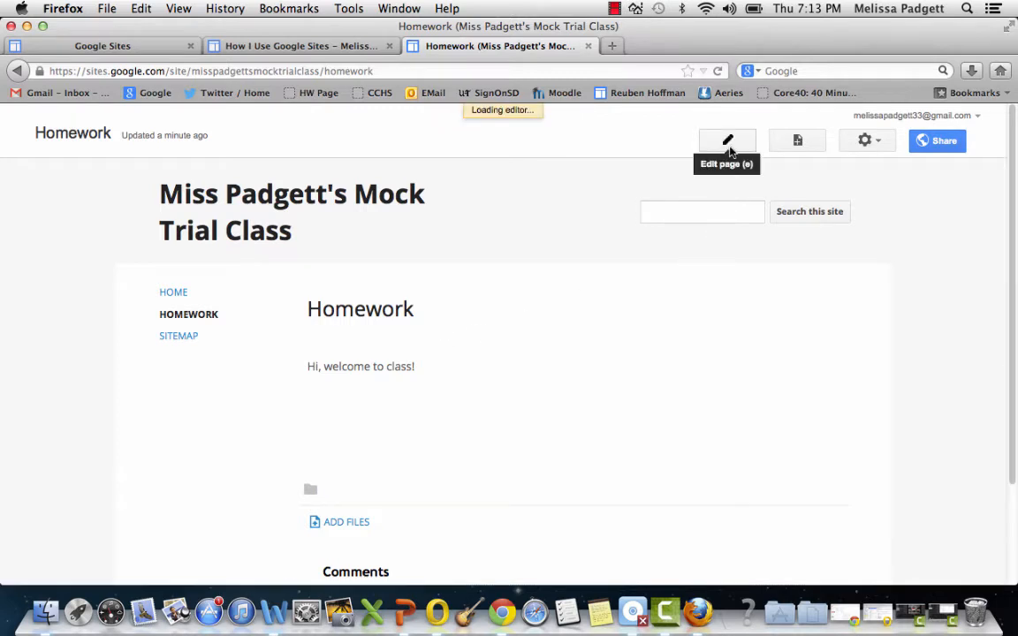
{"action": "left_click", "coordinate": [455, 420]}
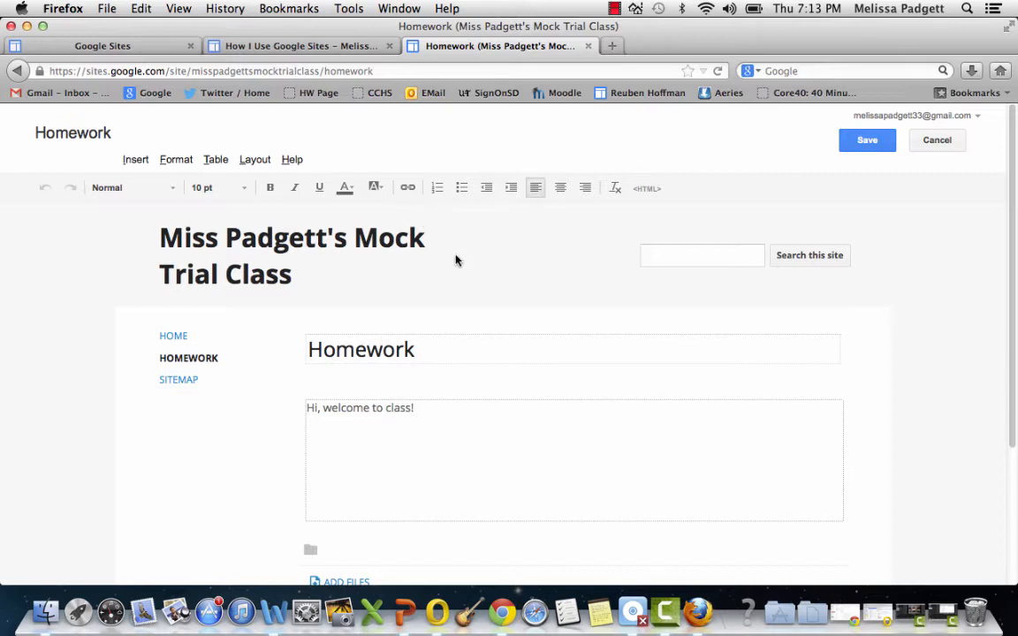
{"action": "left_click", "coordinate": [855, 149]}
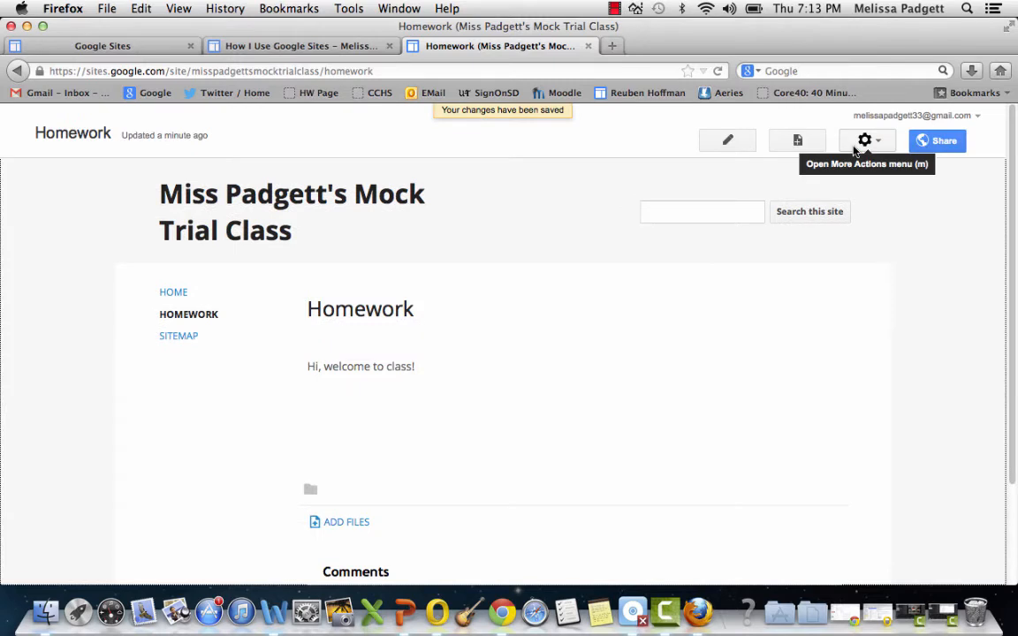
Step: Create a top-level web page named Test/Quiz and save it with the body text "Hi!"
{"action": "left_click", "coordinate": [803, 147]}
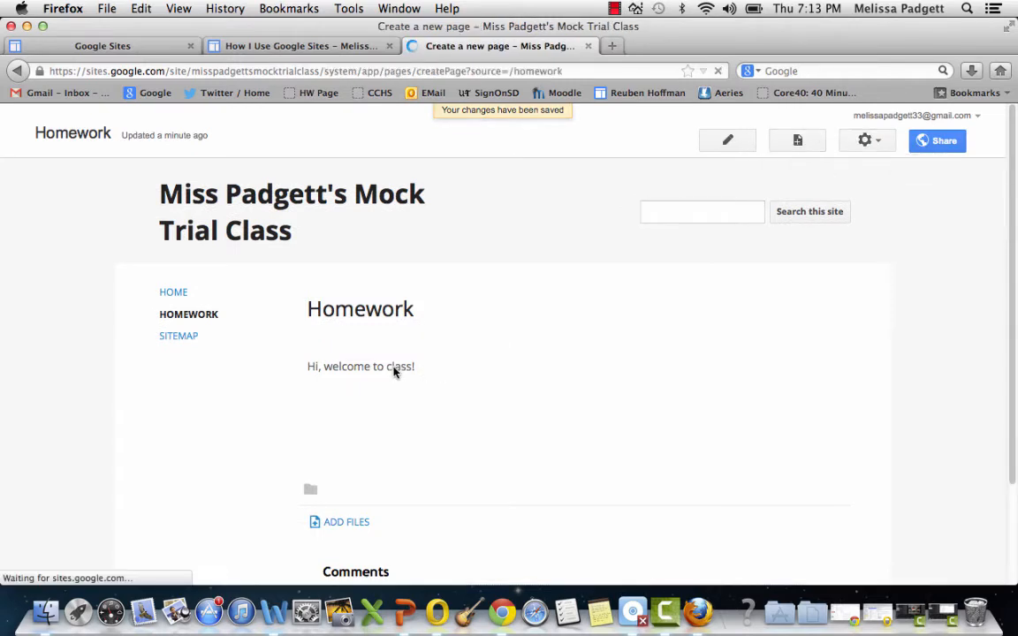
{"action": "type", "text": "Test/"}
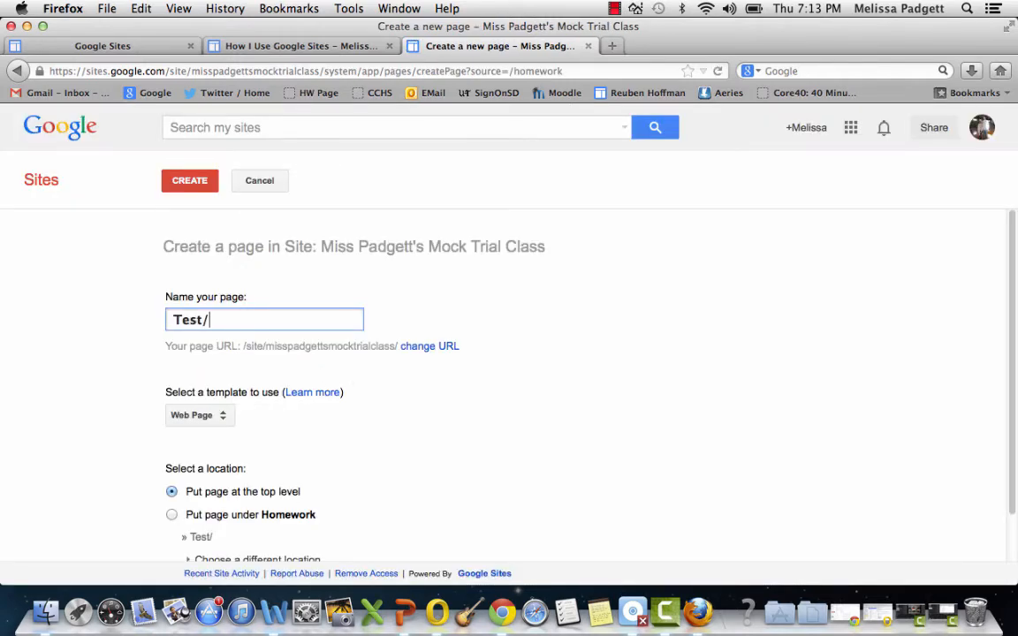
{"action": "type", "text": "Quiz"}
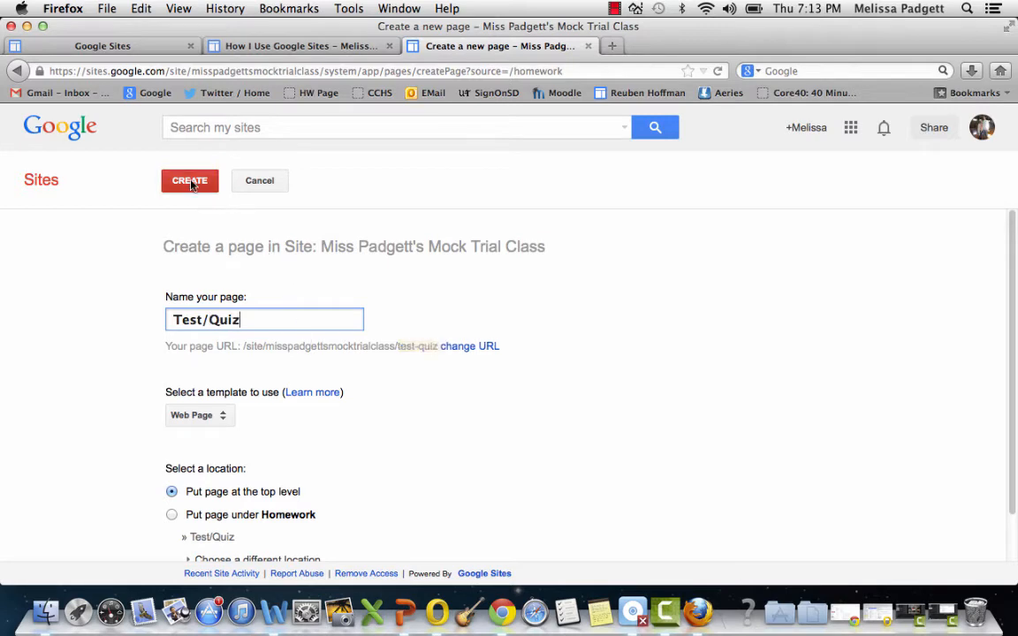
{"action": "left_click", "coordinate": [190, 182]}
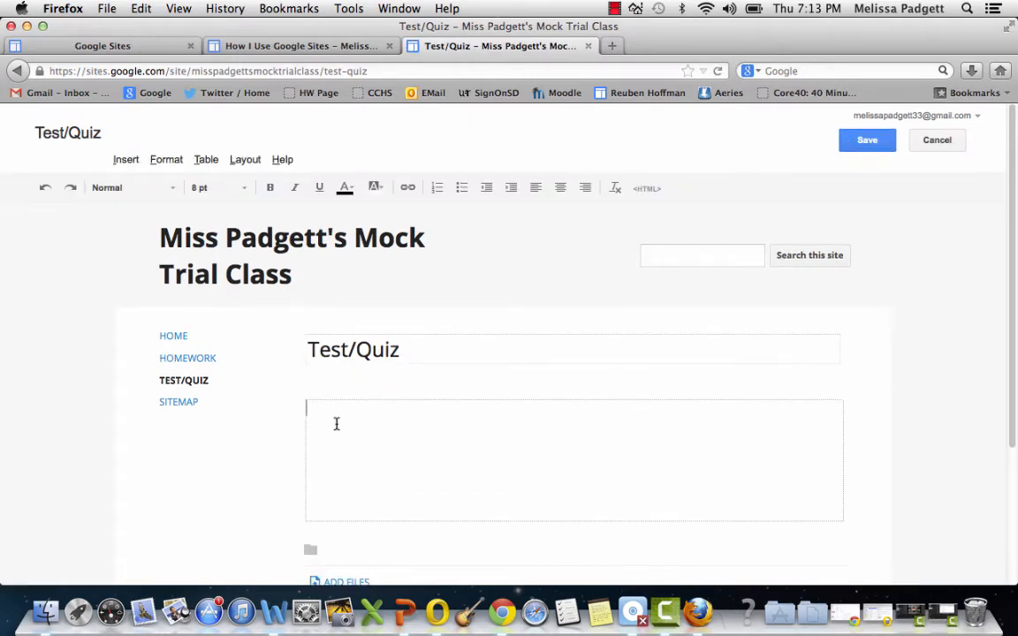
{"action": "left_click", "coordinate": [335, 424]}
{"action": "type", "text": "Hi!"}
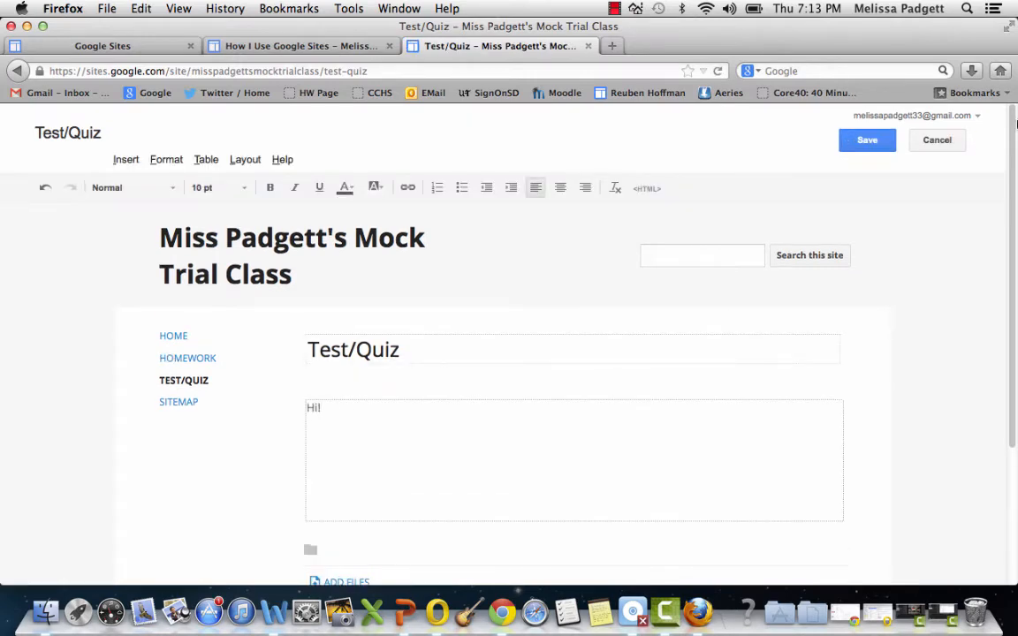
{"action": "left_click", "coordinate": [859, 140]}
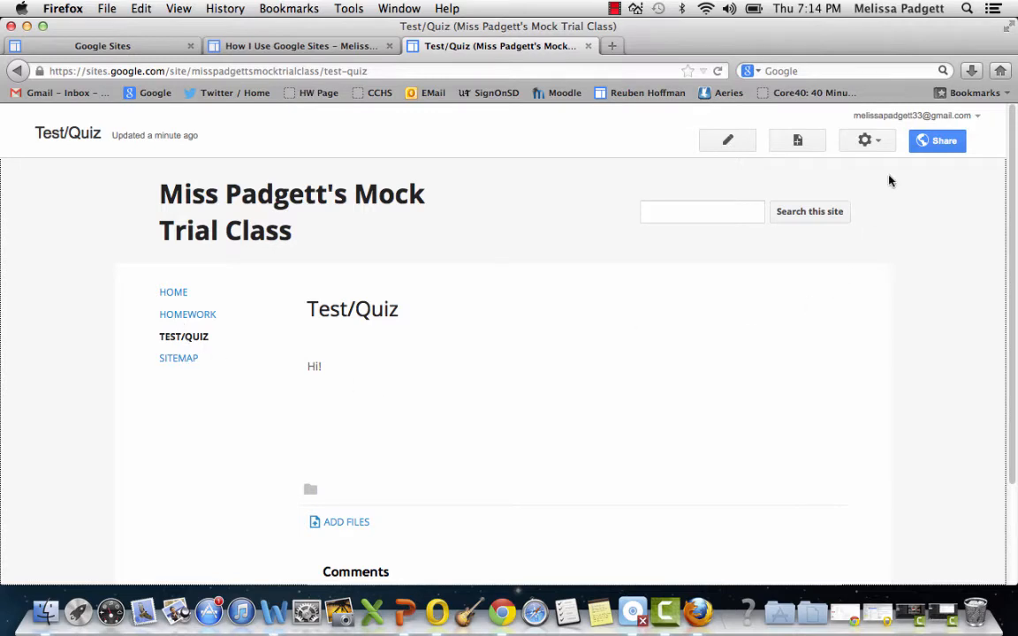
Step: Edit the site layout, open the sidebar navigation's configuration and turn off automatic organization of the navigation
{"action": "left_click", "coordinate": [875, 141]}
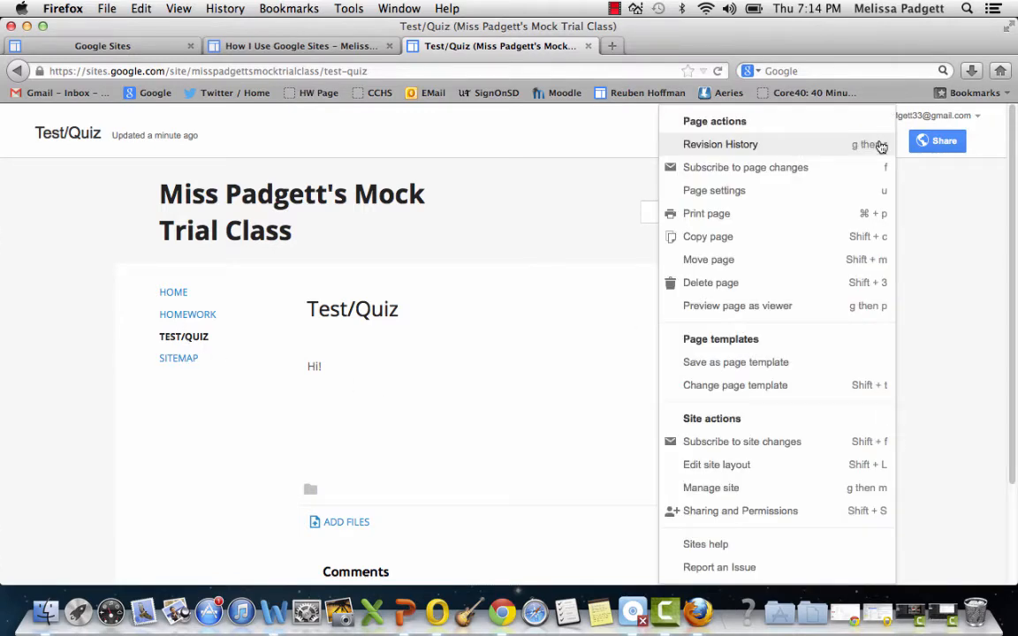
{"action": "left_click", "coordinate": [919, 174]}
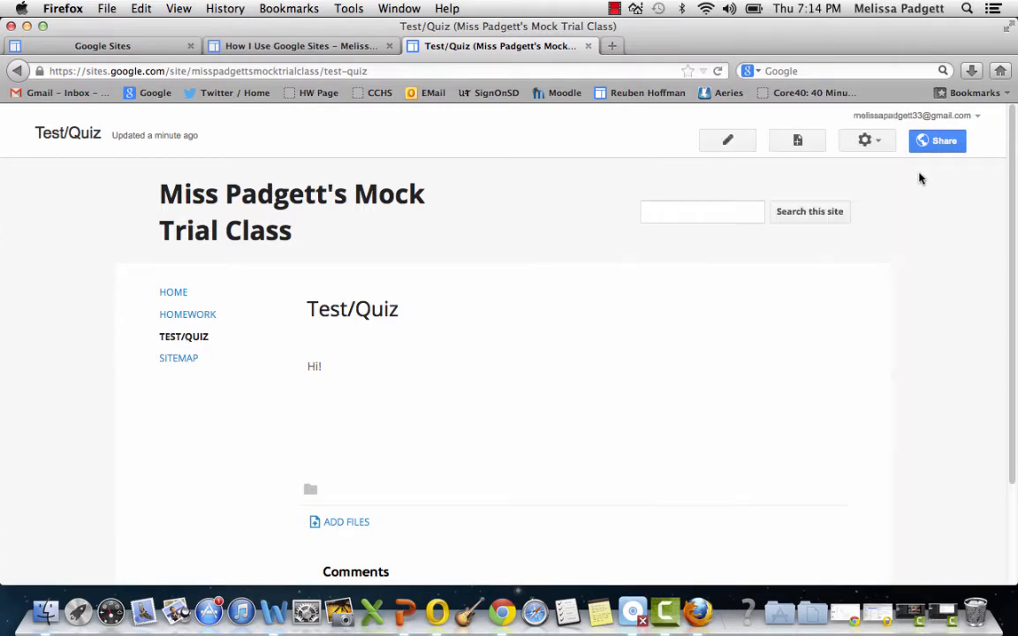
{"action": "left_click", "coordinate": [878, 146]}
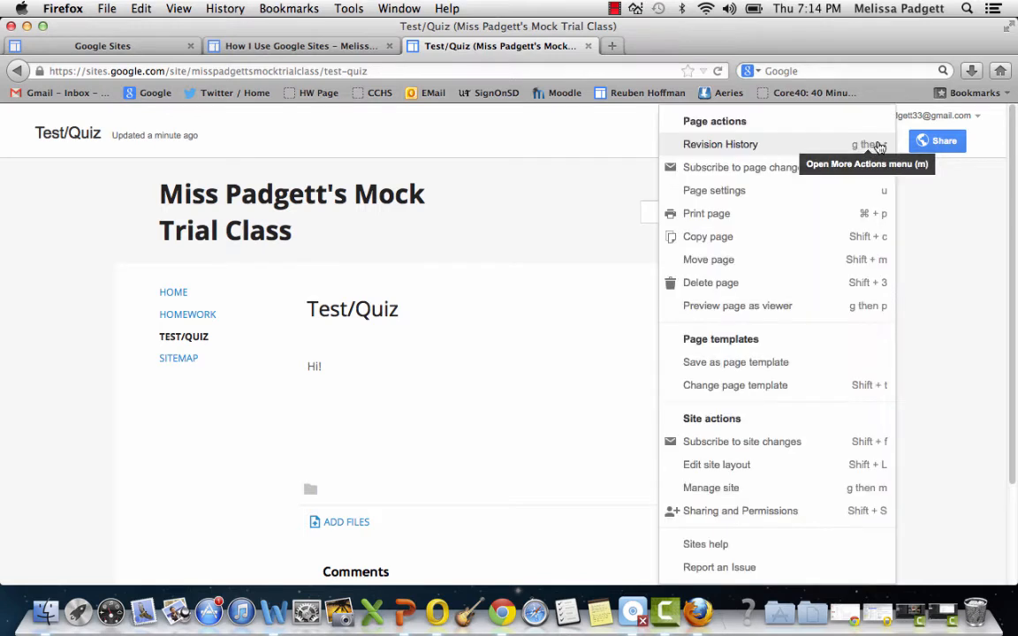
{"action": "left_click", "coordinate": [722, 466]}
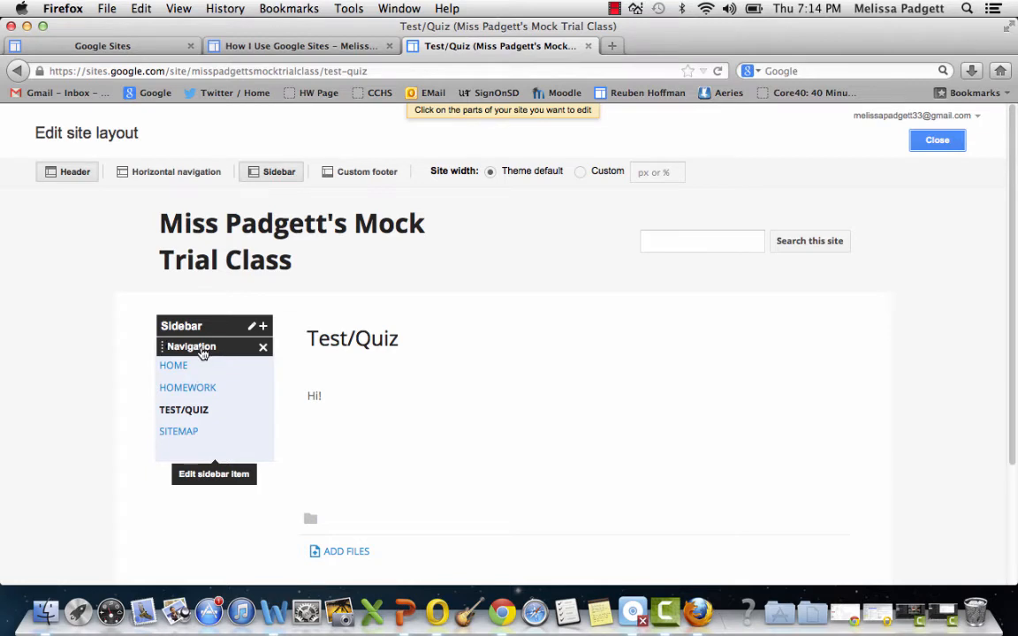
{"action": "left_click", "coordinate": [202, 352]}
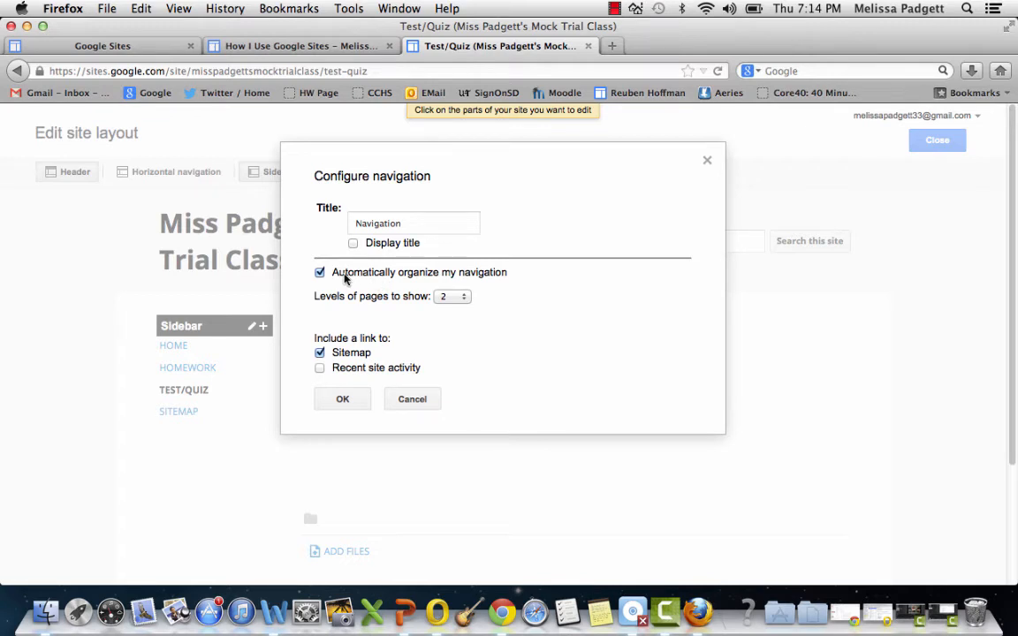
{"action": "left_click", "coordinate": [319, 272]}
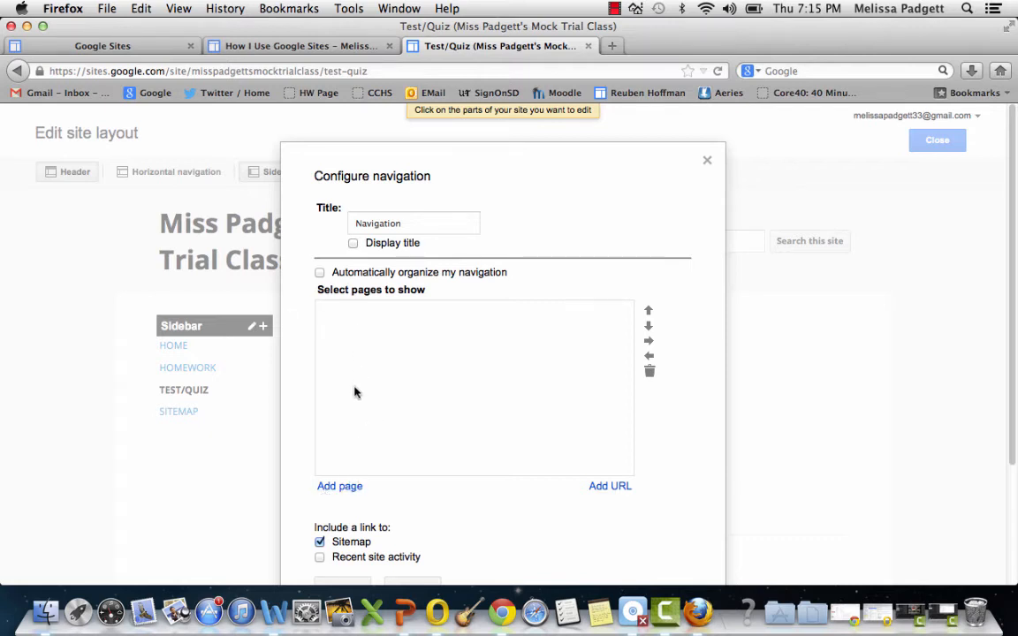
Step: Add the Home and Homework pages, in that order, to the pages shown in the sidebar navigation
{"action": "left_click", "coordinate": [340, 485]}
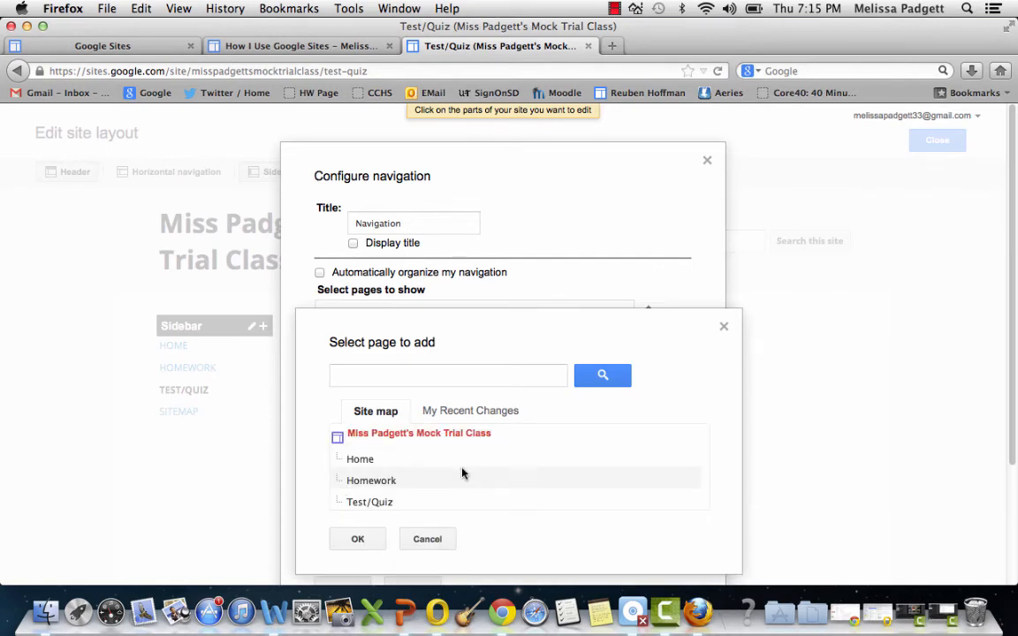
{"action": "left_click", "coordinate": [371, 461]}
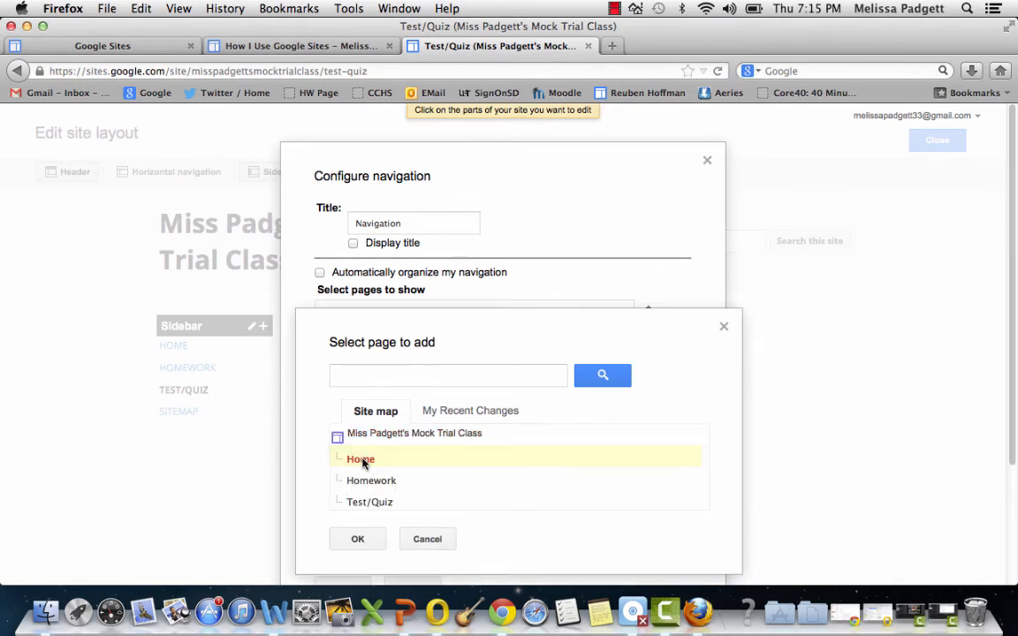
{"action": "left_click", "coordinate": [359, 540]}
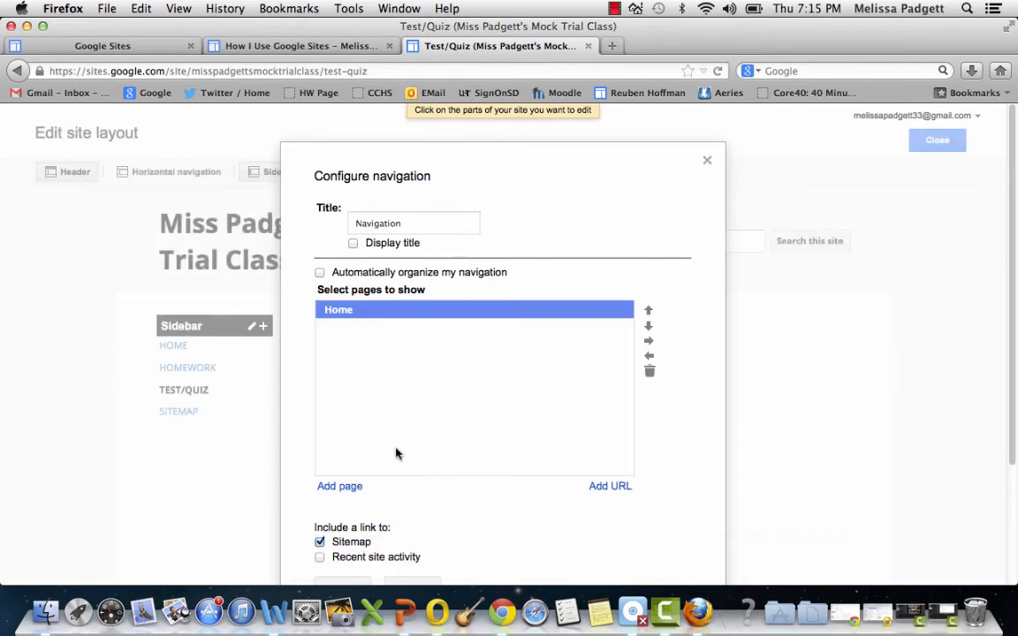
{"action": "left_click", "coordinate": [338, 485]}
{"action": "left_click", "coordinate": [362, 481]}
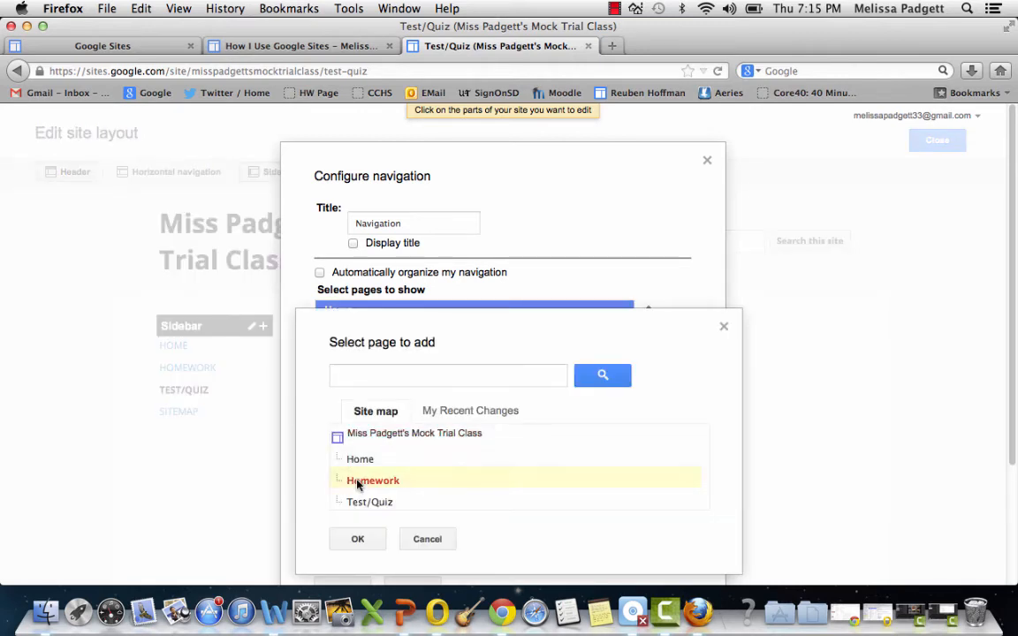
{"action": "left_click", "coordinate": [357, 539]}
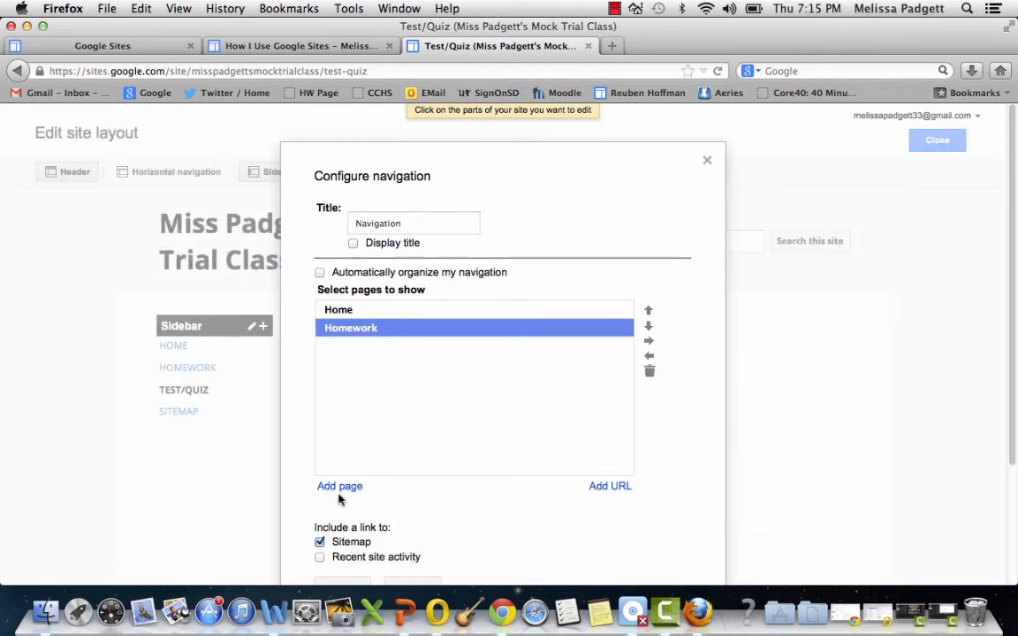
Step: Add the Test/Quiz page to the pages shown in the sidebar navigation and move it above Homework
{"action": "left_click", "coordinate": [337, 487]}
{"action": "left_click", "coordinate": [339, 539]}
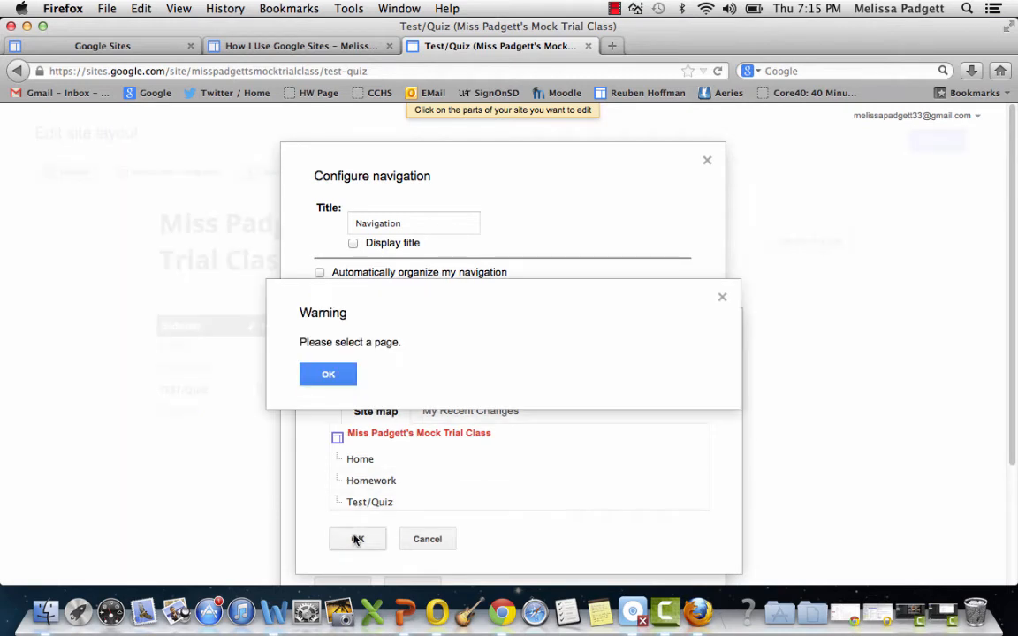
{"action": "left_click", "coordinate": [341, 377]}
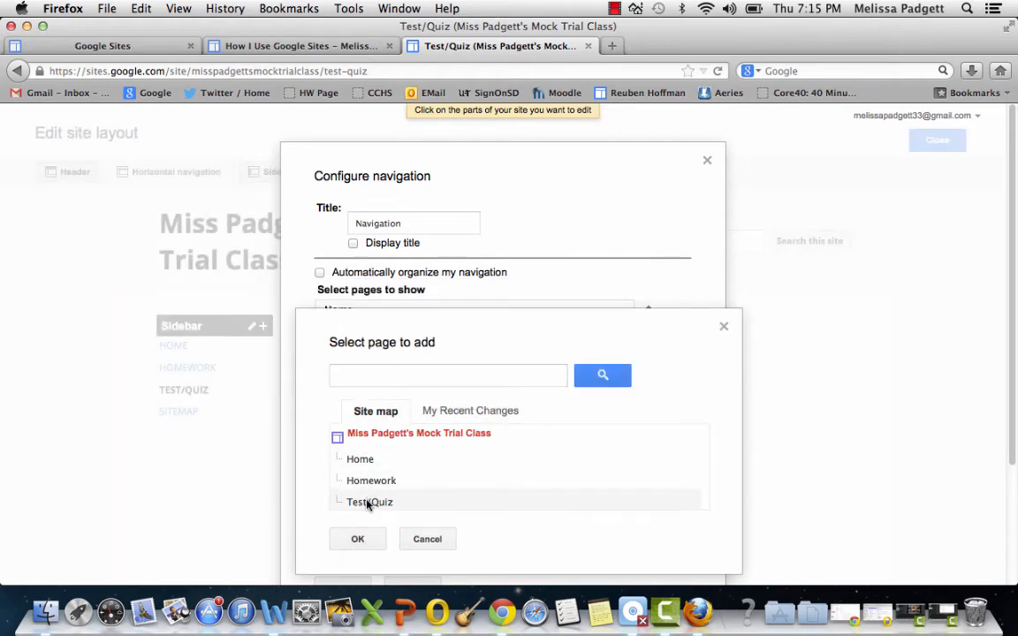
{"action": "left_click", "coordinate": [368, 502]}
{"action": "left_click", "coordinate": [357, 539]}
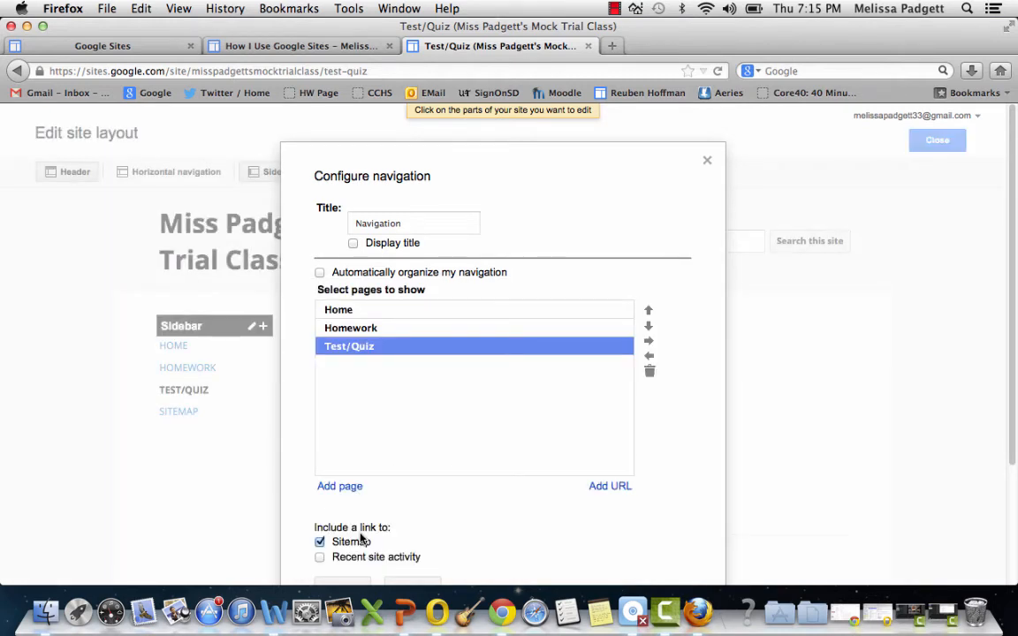
{"action": "left_click", "coordinate": [649, 311]}
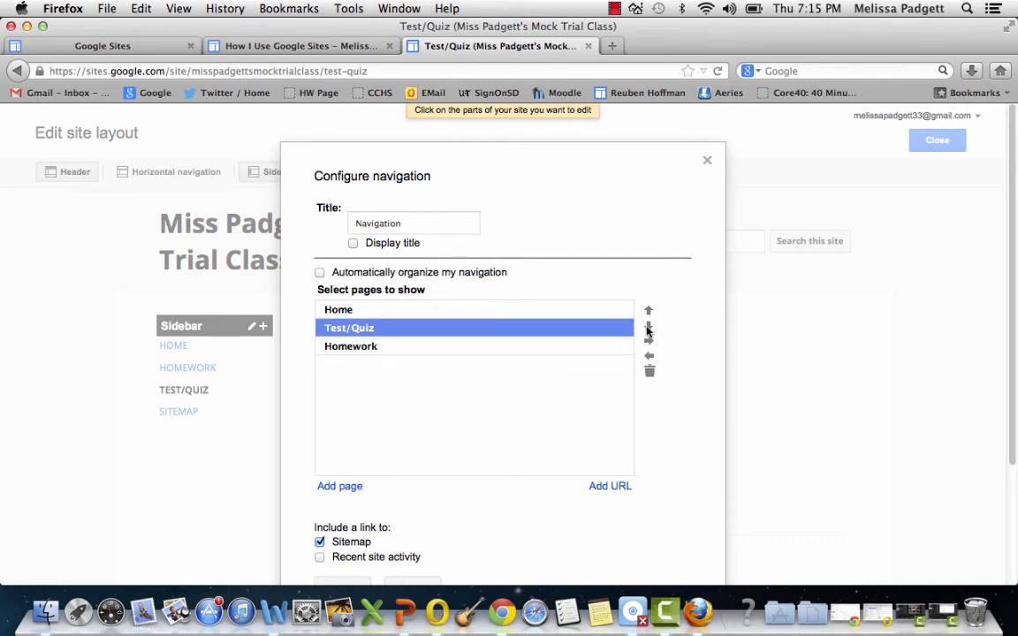
Step: Move Home to the end of the navigation's page order and return it to the first position
{"action": "left_click", "coordinate": [490, 311]}
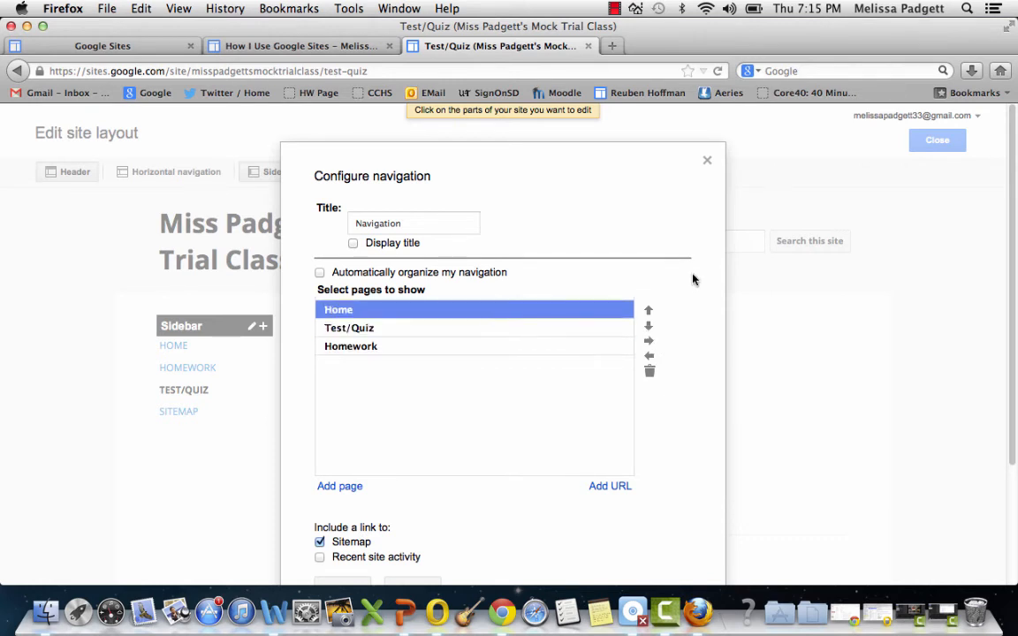
{"action": "double_click", "coordinate": [650, 328]}
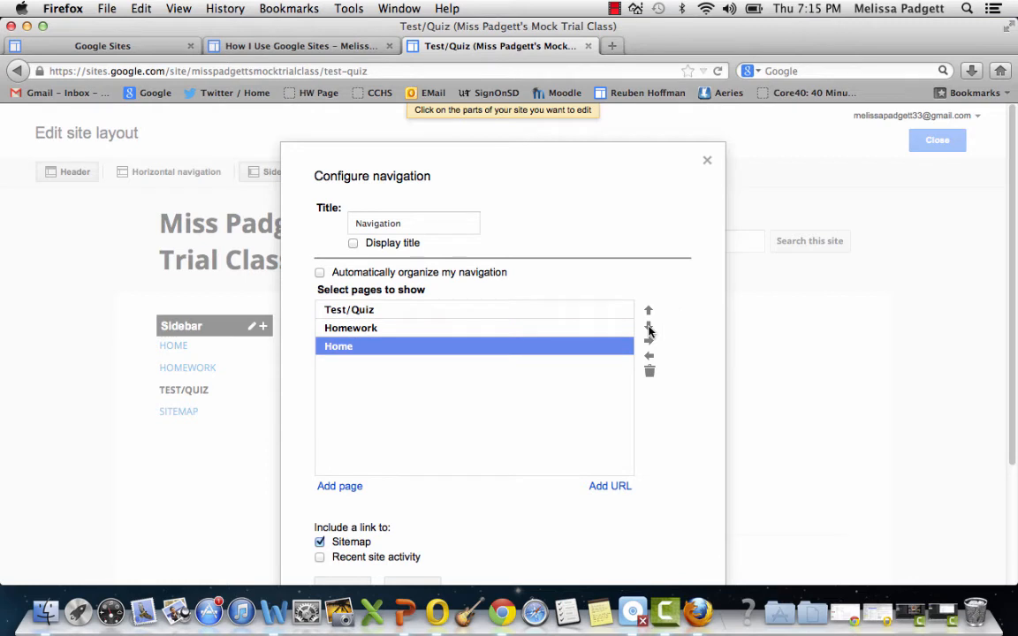
{"action": "double_click", "coordinate": [649, 311]}
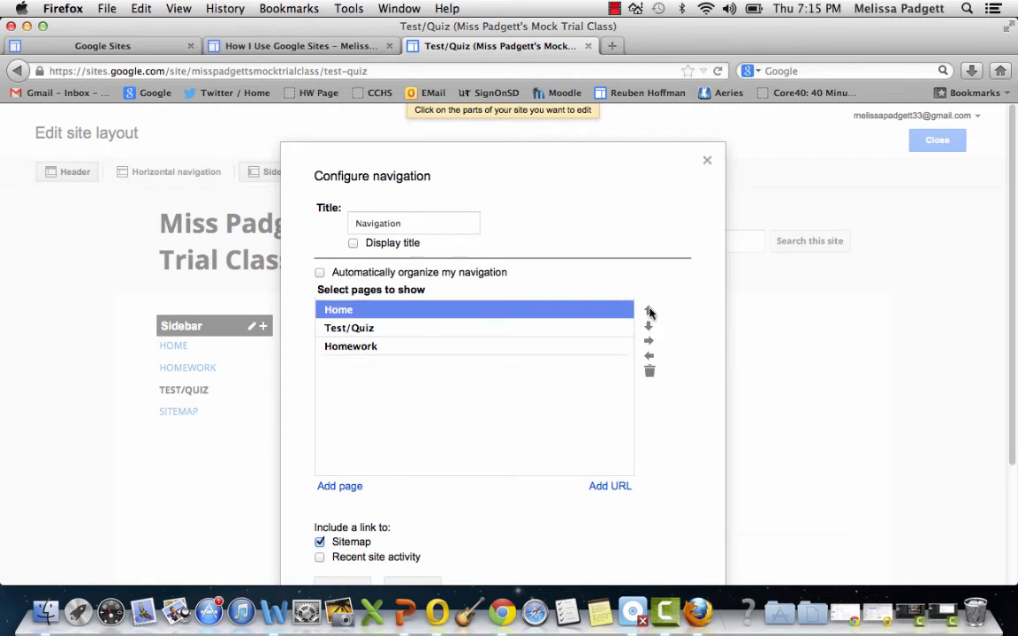
Step: Try indenting Homework beneath Test/Quiz in the navigation list and outdent it again
{"action": "left_click", "coordinate": [419, 332]}
{"action": "left_click", "coordinate": [399, 347]}
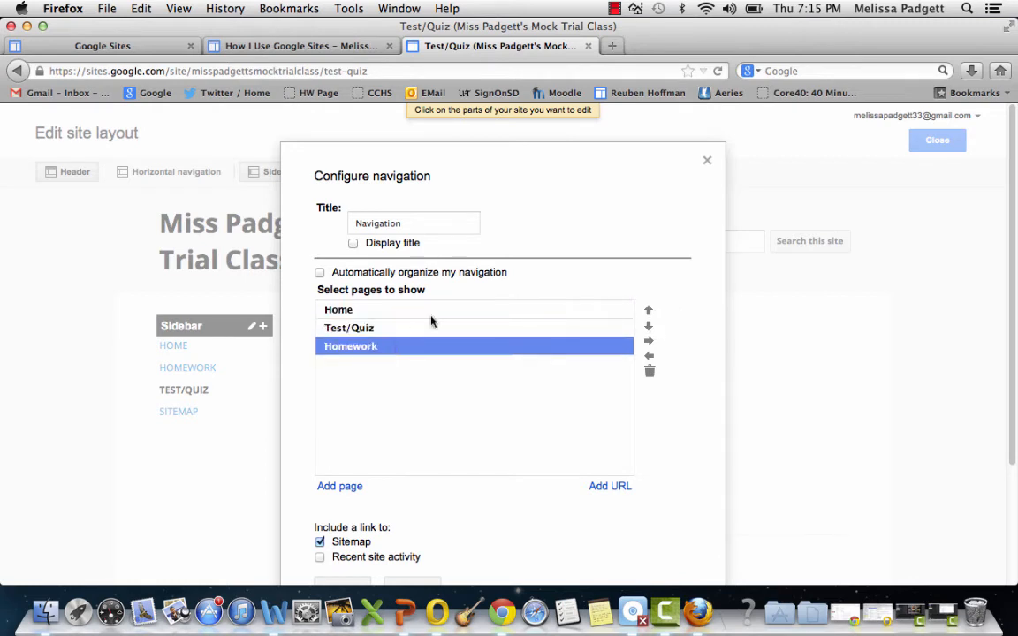
{"action": "left_click", "coordinate": [650, 342]}
{"action": "left_click", "coordinate": [650, 355]}
Step: Confirm the sidebar navigation configuration and close the site layout editor
{"action": "scroll", "coordinate": [501, 446], "scroll_direction": "down", "scroll_amount": 3}
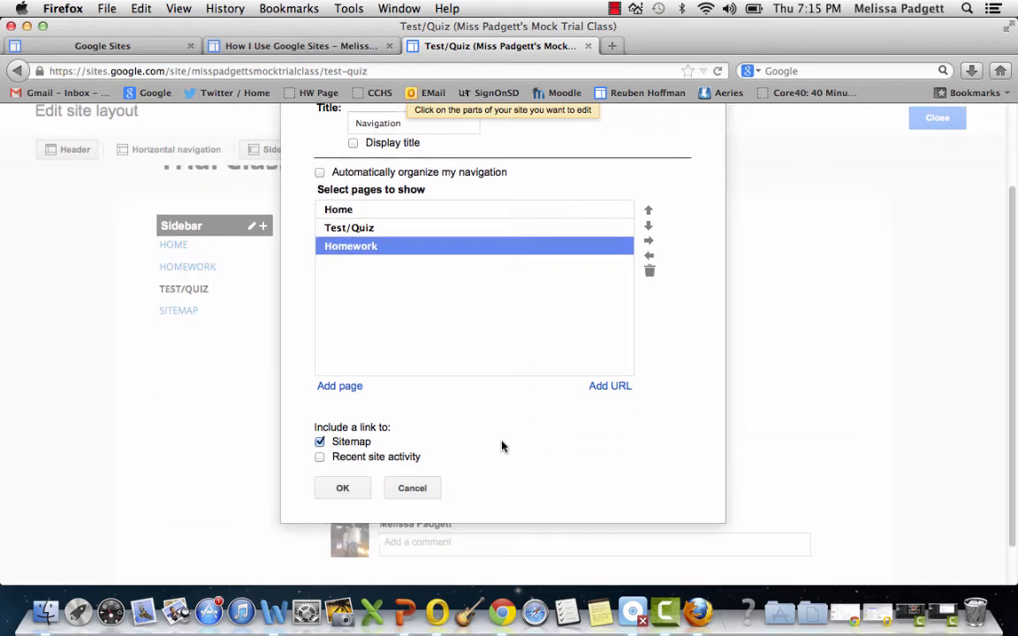
{"action": "left_click", "coordinate": [341, 490]}
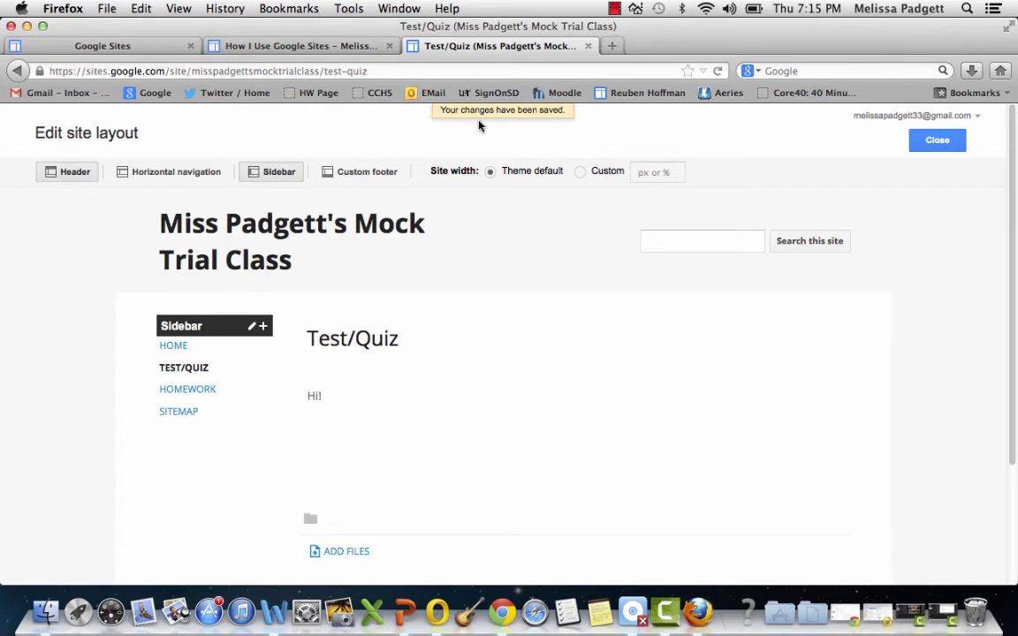
{"action": "left_click", "coordinate": [942, 143]}
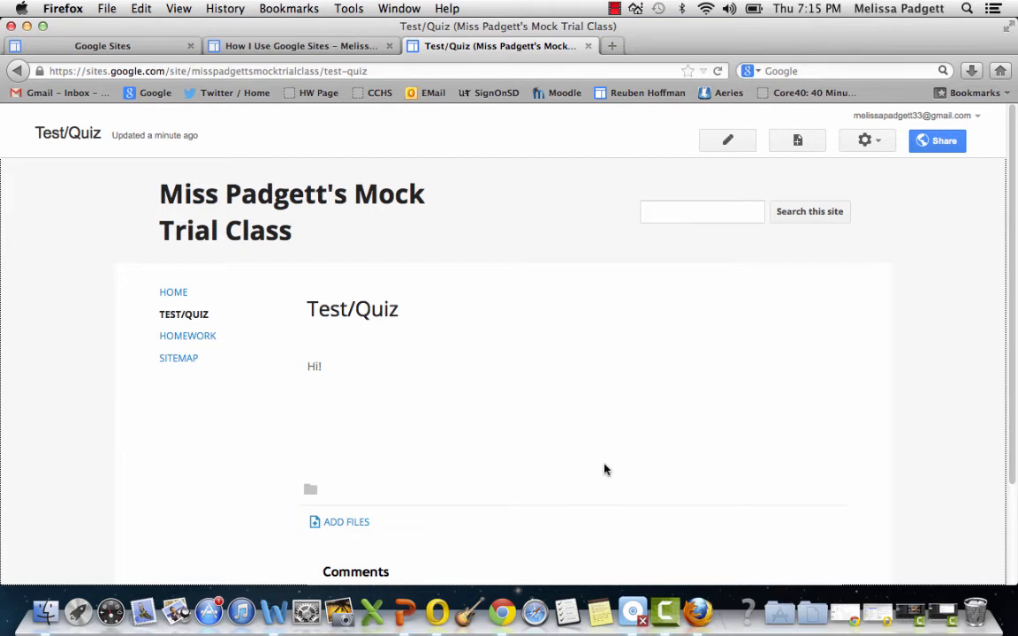
Step: Open the site's management settings and go to Themes, Colors, and Fonts
{"action": "left_click", "coordinate": [882, 146]}
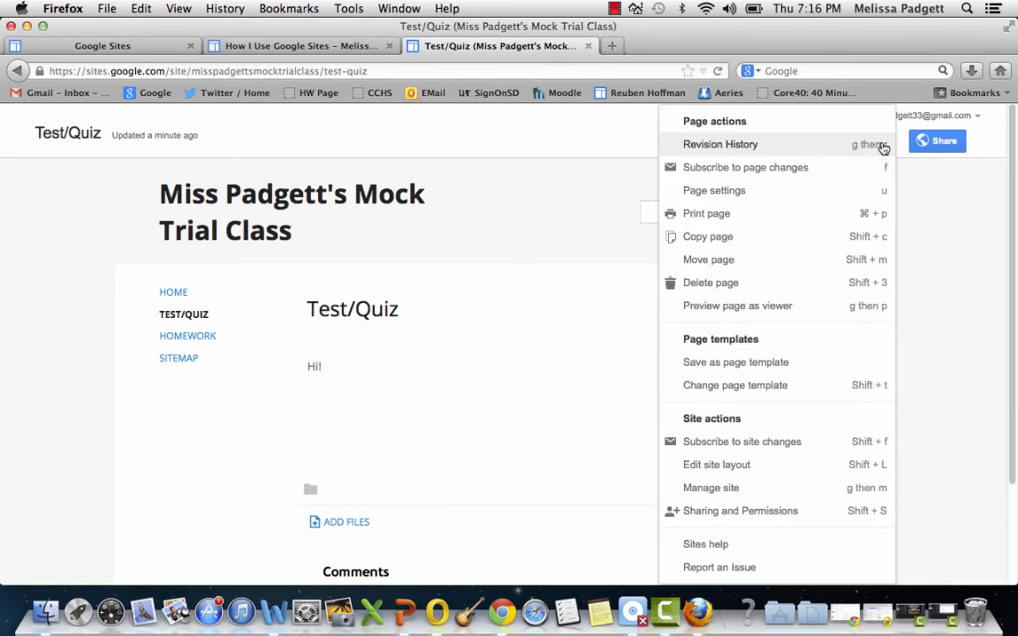
{"action": "left_click", "coordinate": [713, 488]}
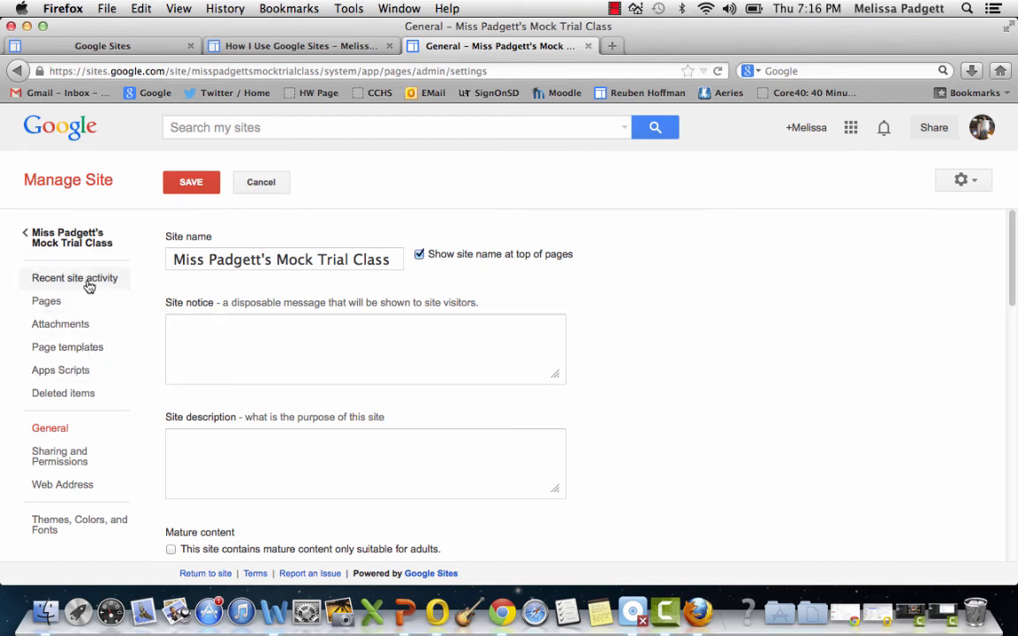
{"action": "left_click", "coordinate": [50, 374]}
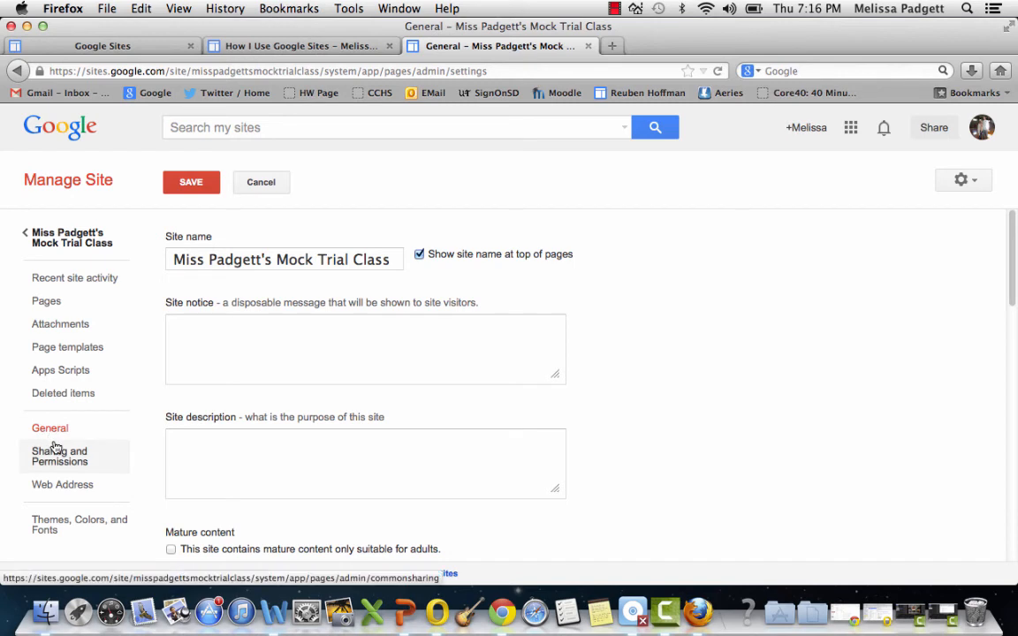
{"action": "left_click", "coordinate": [85, 527]}
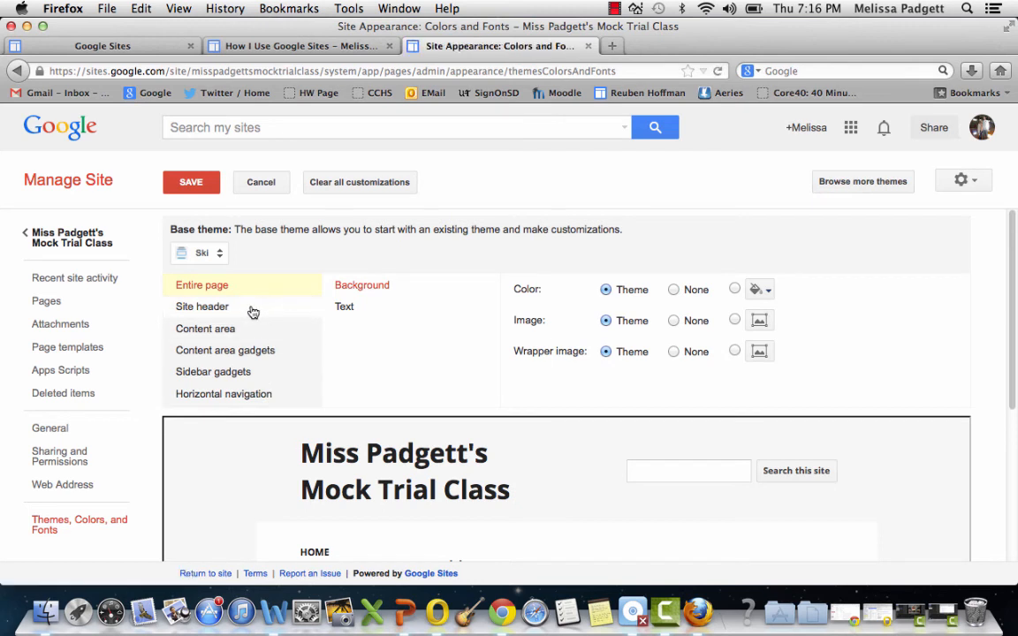
Step: Set the site's base theme to Horizon and look over its preview
{"action": "left_click", "coordinate": [219, 254]}
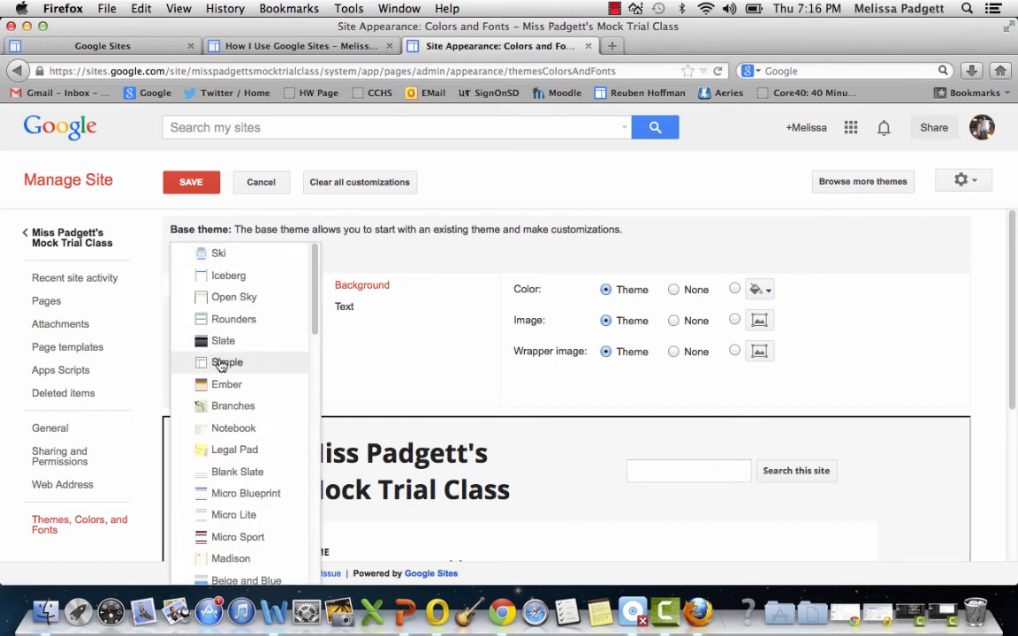
{"action": "scroll", "coordinate": [221, 366], "scroll_direction": "down", "scroll_amount": 10}
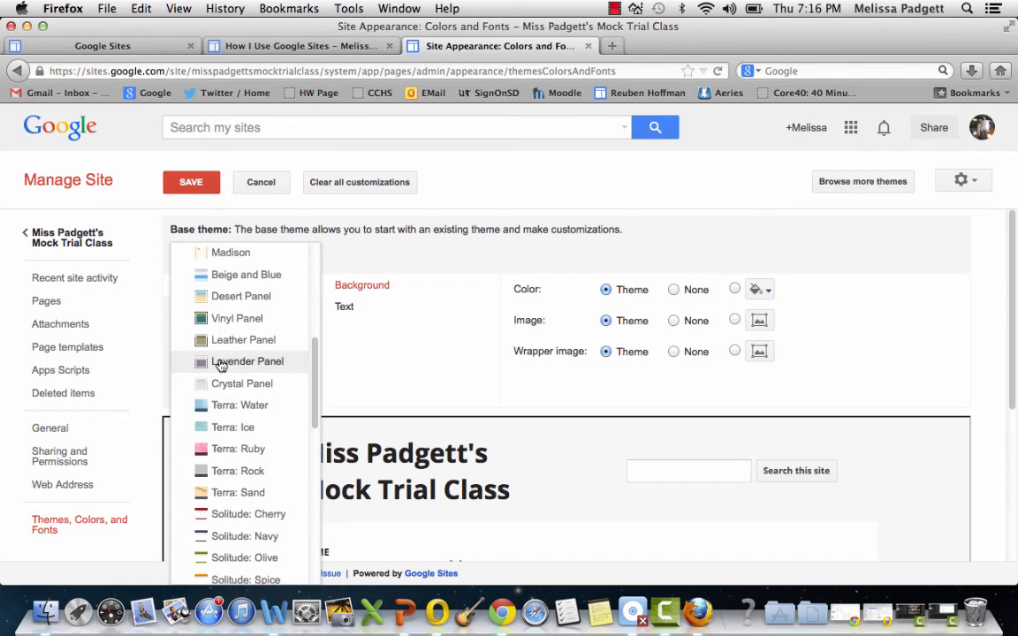
{"action": "scroll", "coordinate": [221, 366], "scroll_direction": "down", "scroll_amount": 5}
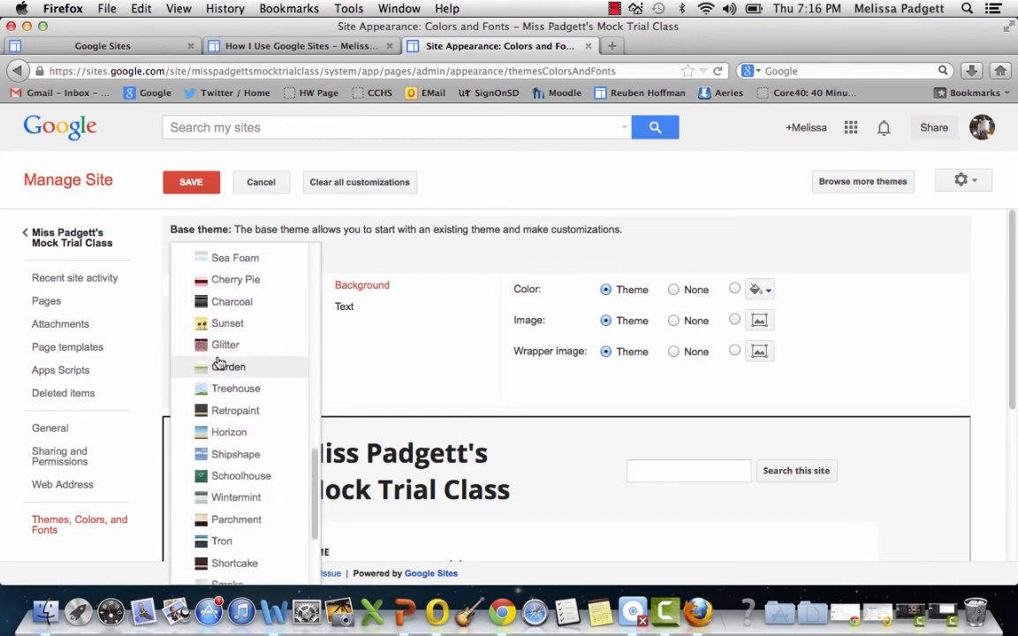
{"action": "scroll", "coordinate": [219, 364], "scroll_direction": "down", "scroll_amount": 2}
{"action": "left_click", "coordinate": [212, 391]}
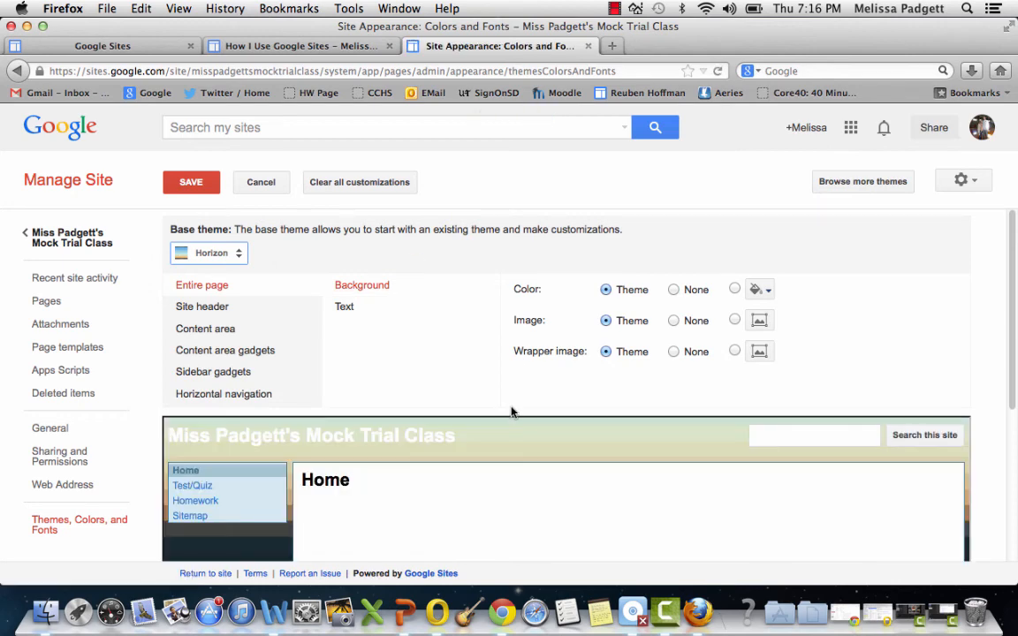
{"action": "scroll", "coordinate": [535, 472], "scroll_direction": "down", "scroll_amount": 3}
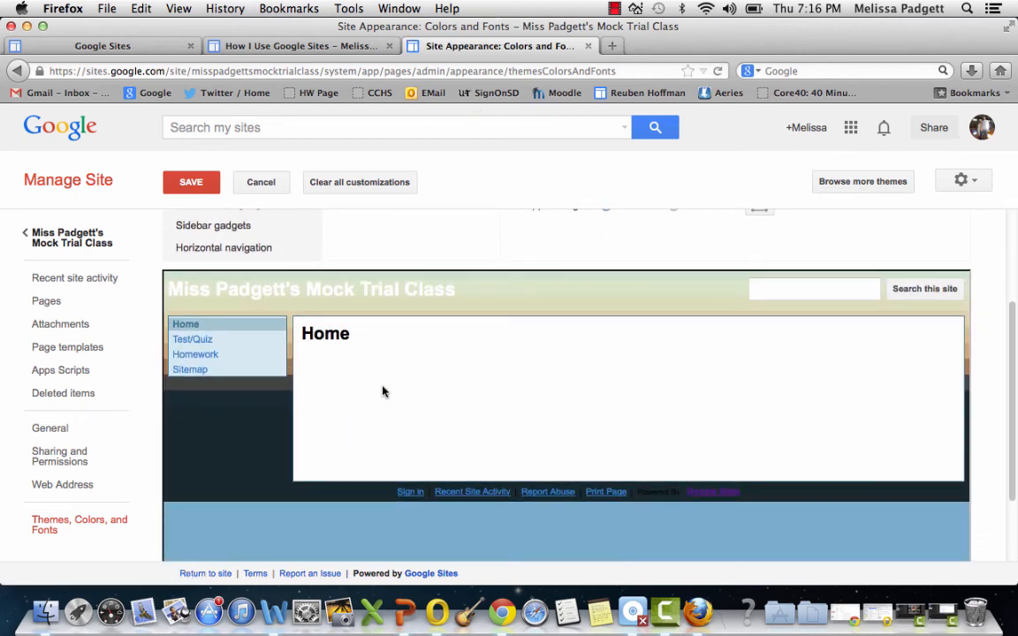
{"action": "scroll", "coordinate": [382, 392], "scroll_direction": "up", "scroll_amount": 3}
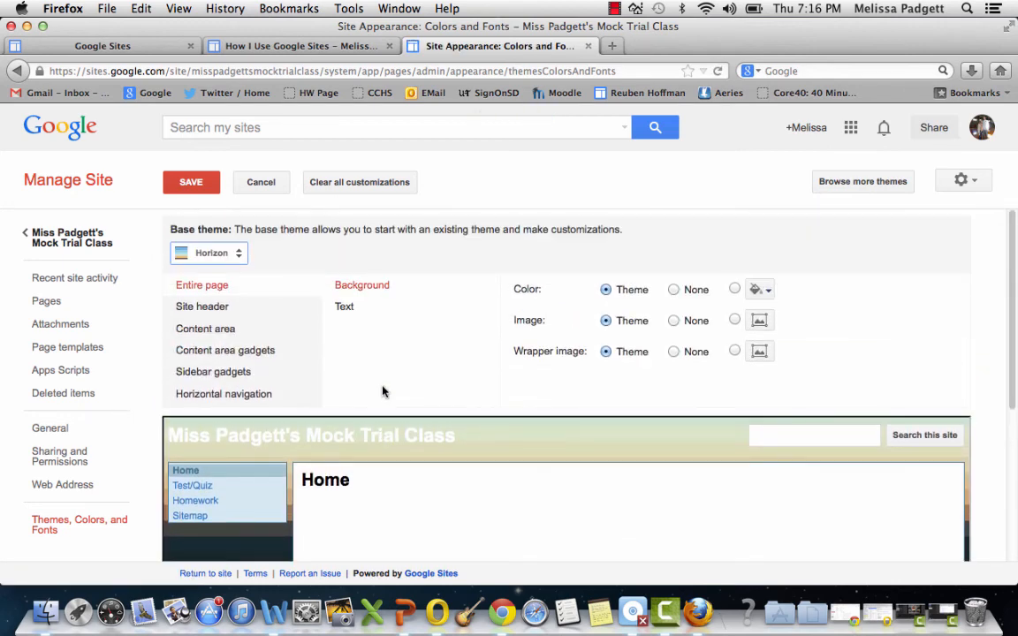
Step: Set the site's base theme to Tiles and check the full preview
{"action": "left_click", "coordinate": [238, 253]}
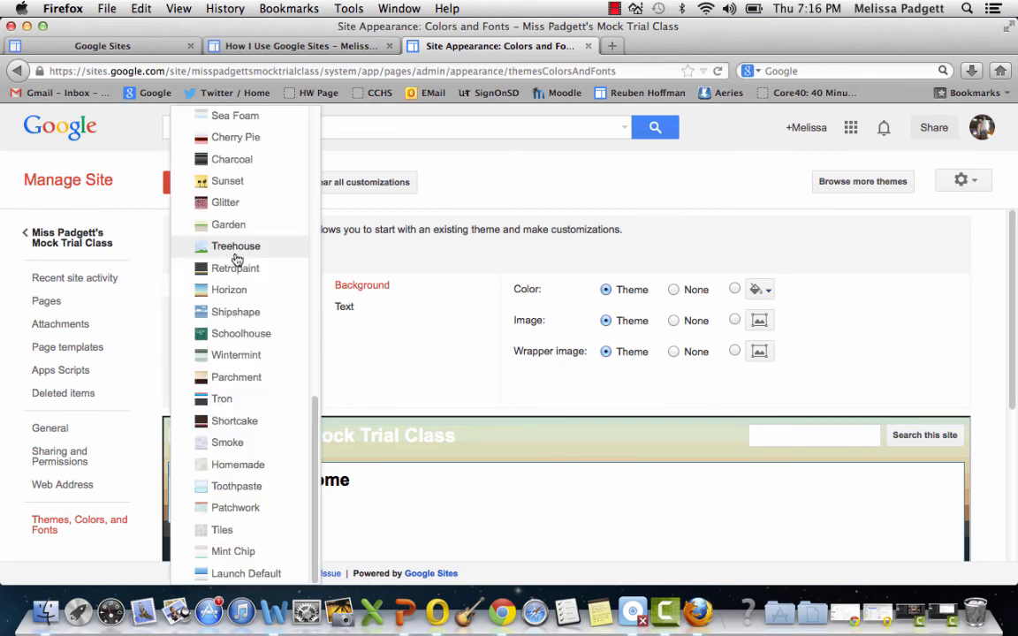
{"action": "left_click", "coordinate": [221, 530]}
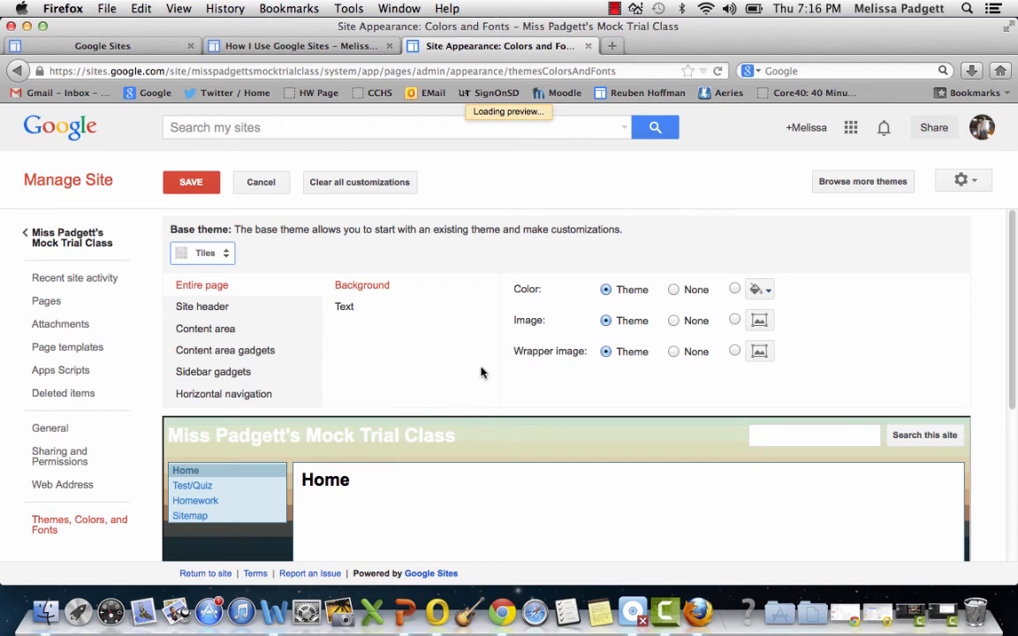
{"action": "scroll", "coordinate": [481, 372], "scroll_direction": "down", "scroll_amount": 3}
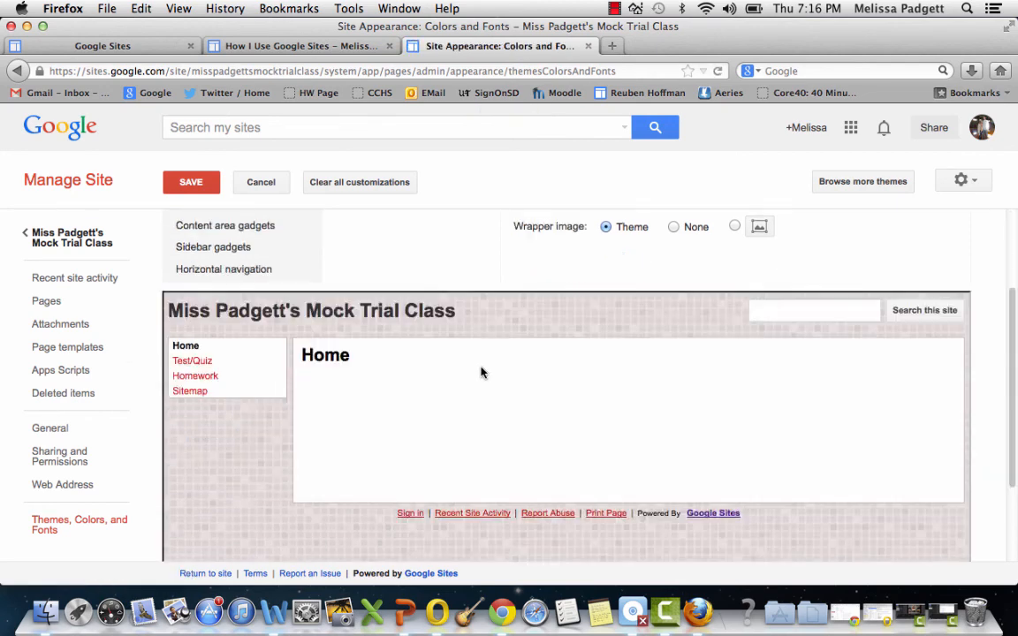
{"action": "scroll", "coordinate": [481, 373], "scroll_direction": "up", "scroll_amount": 3}
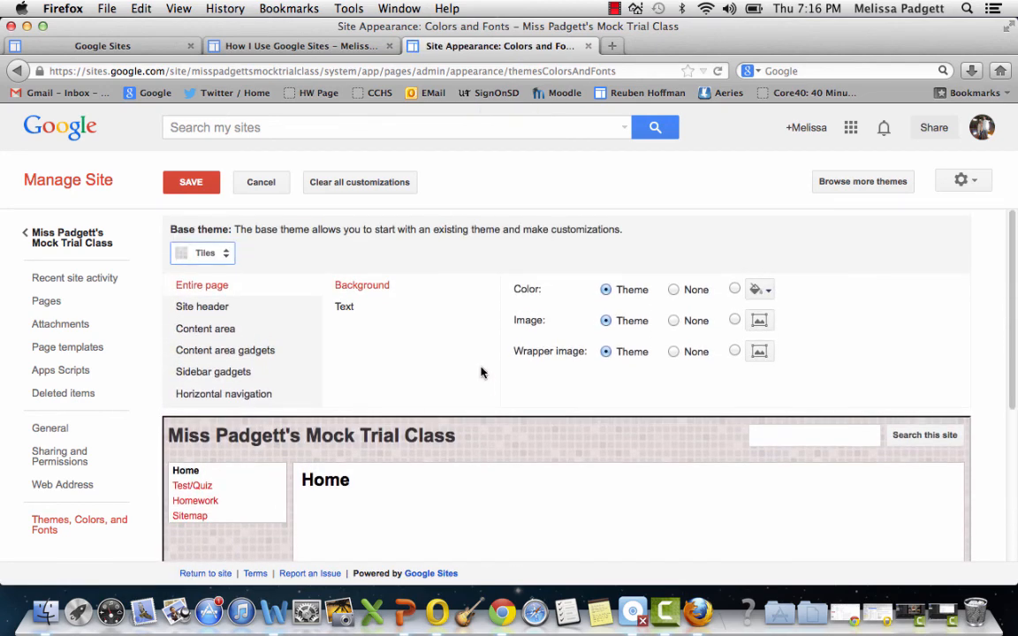
Step: Examine the site header options and the entire page's background and text customization options
{"action": "left_click", "coordinate": [207, 307]}
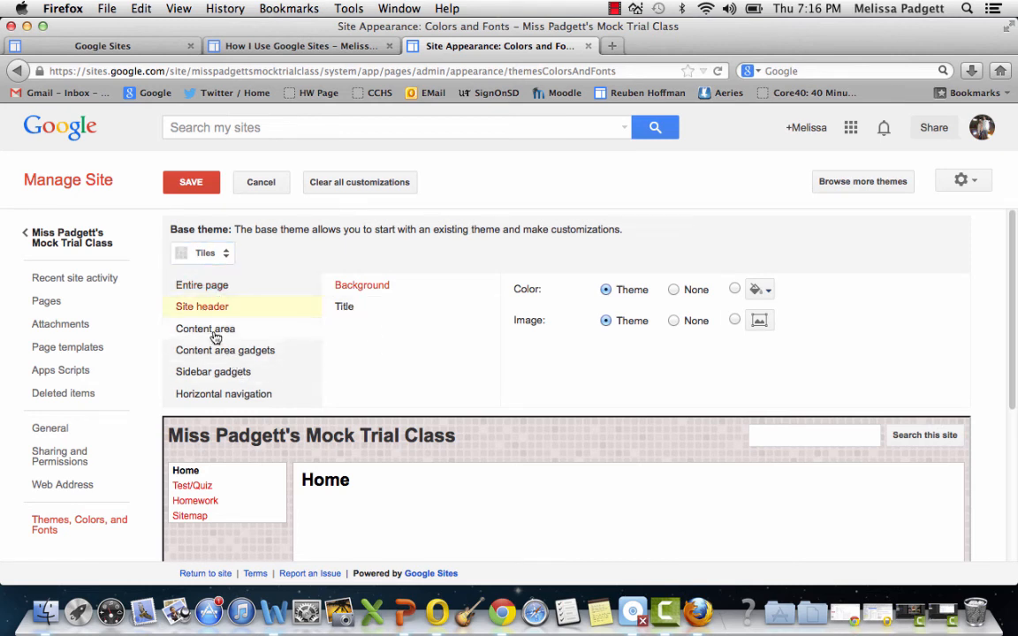
{"action": "left_click", "coordinate": [205, 286]}
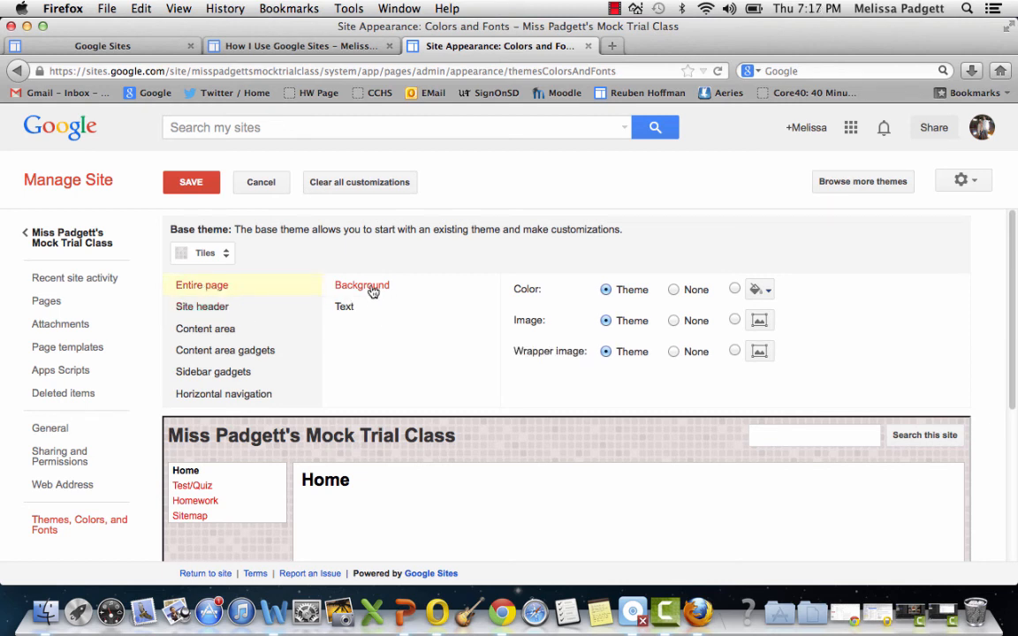
{"action": "left_click", "coordinate": [346, 309]}
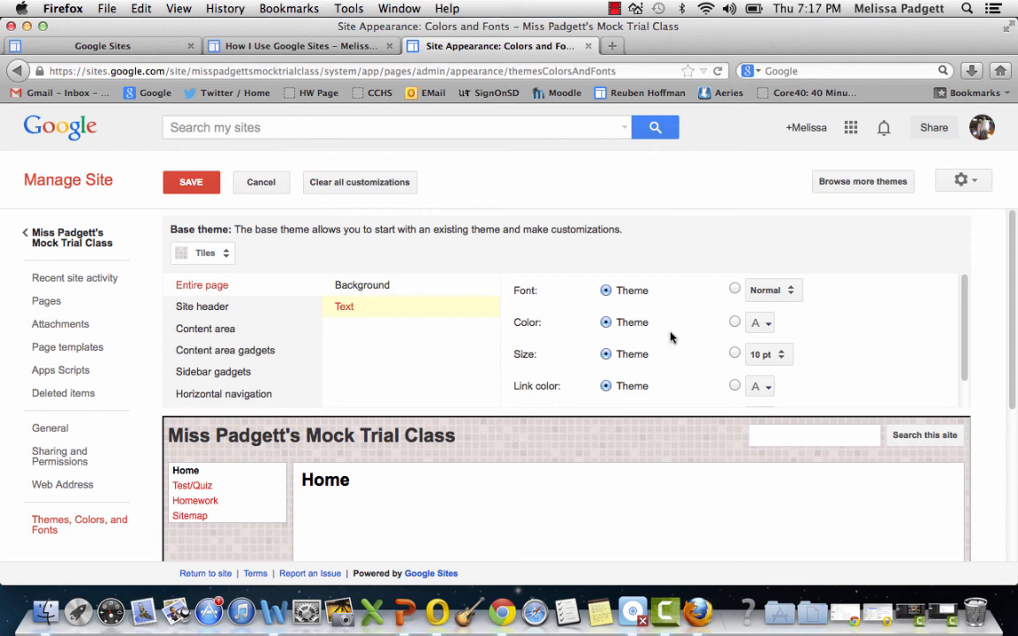
{"action": "scroll", "coordinate": [667, 383], "scroll_direction": "down", "scroll_amount": 1}
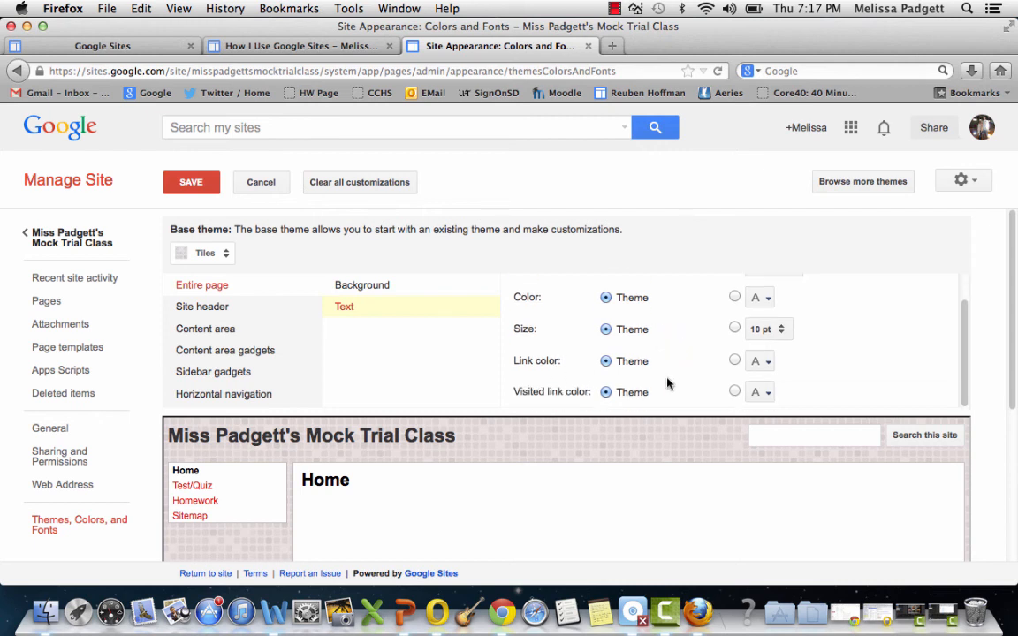
{"action": "scroll", "coordinate": [668, 383], "scroll_direction": "up", "scroll_amount": 1}
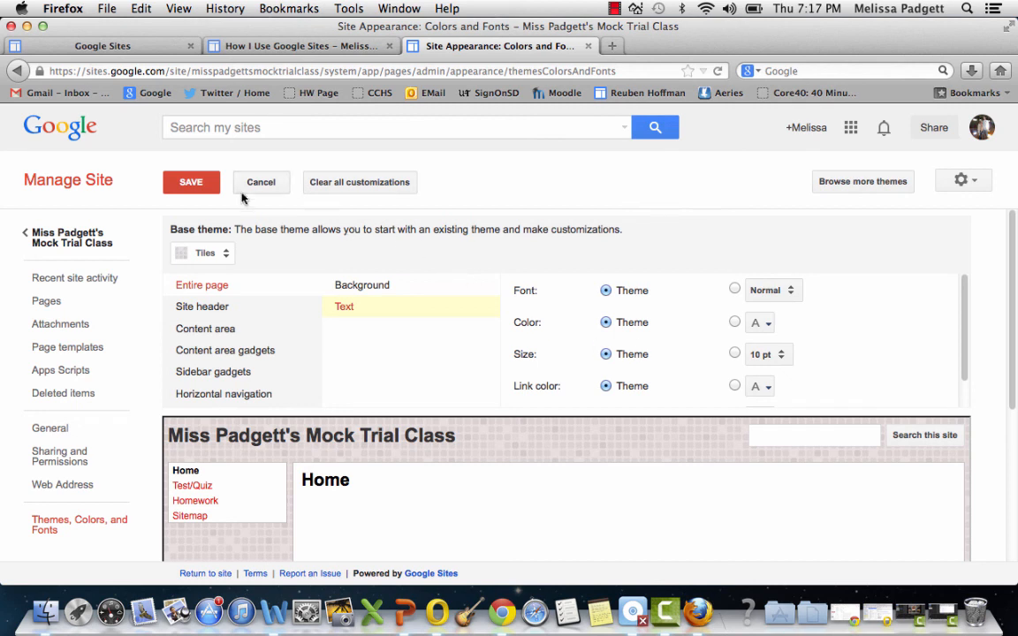
Step: Save the theme change and return to the site's Home page
{"action": "left_click", "coordinate": [191, 184]}
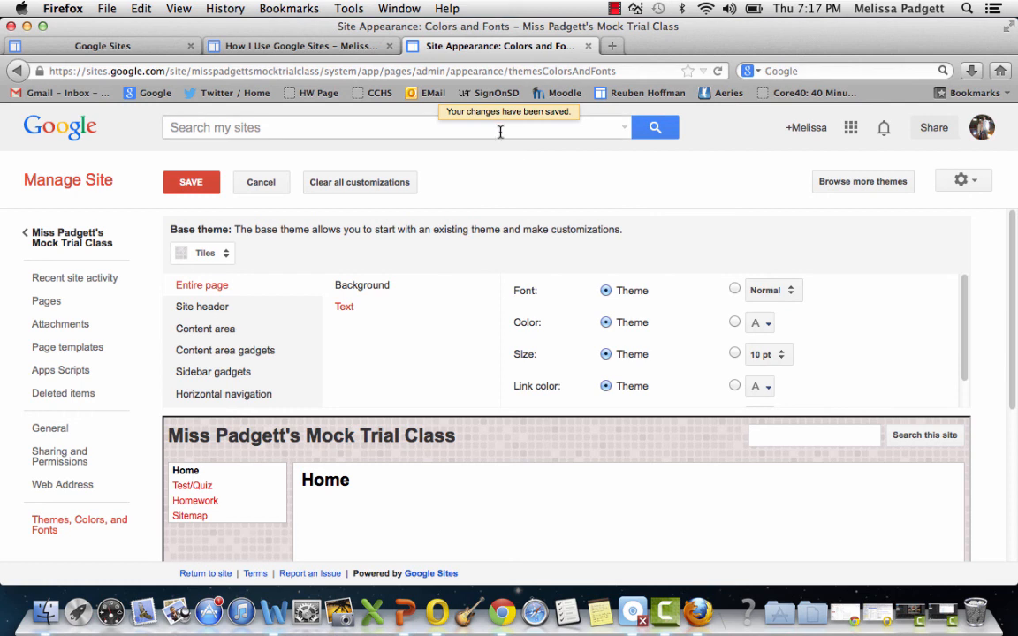
{"action": "left_click", "coordinate": [70, 243]}
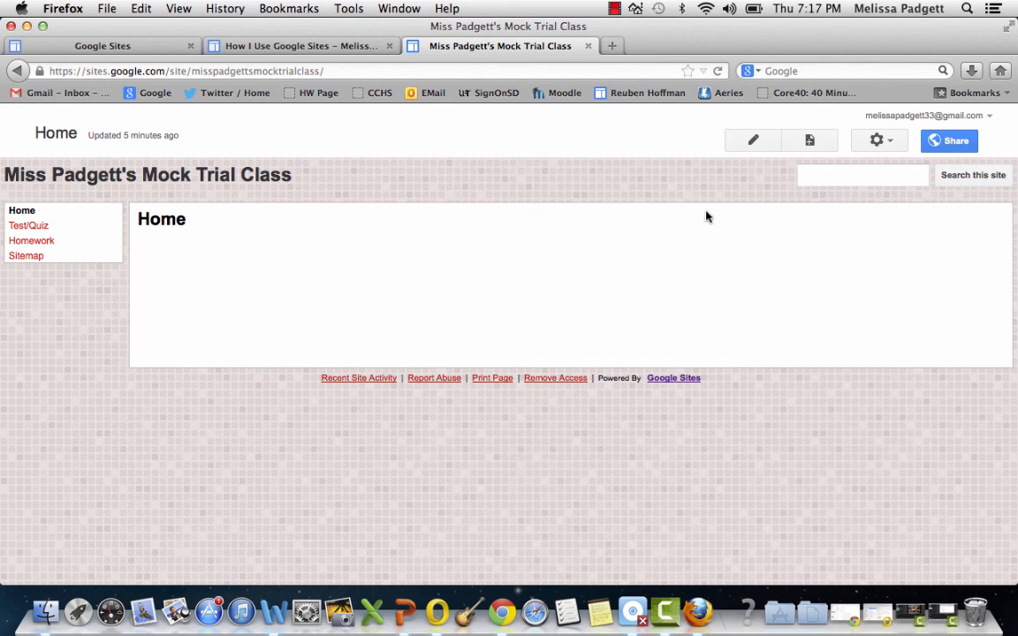
{"action": "left_click", "coordinate": [891, 144]}
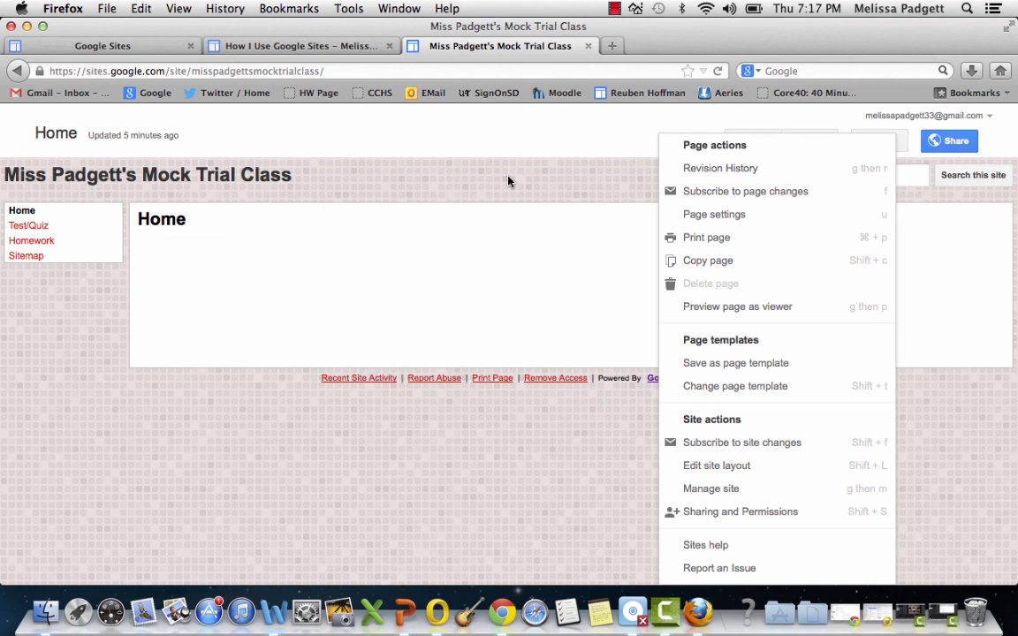
{"action": "left_click", "coordinate": [559, 232]}
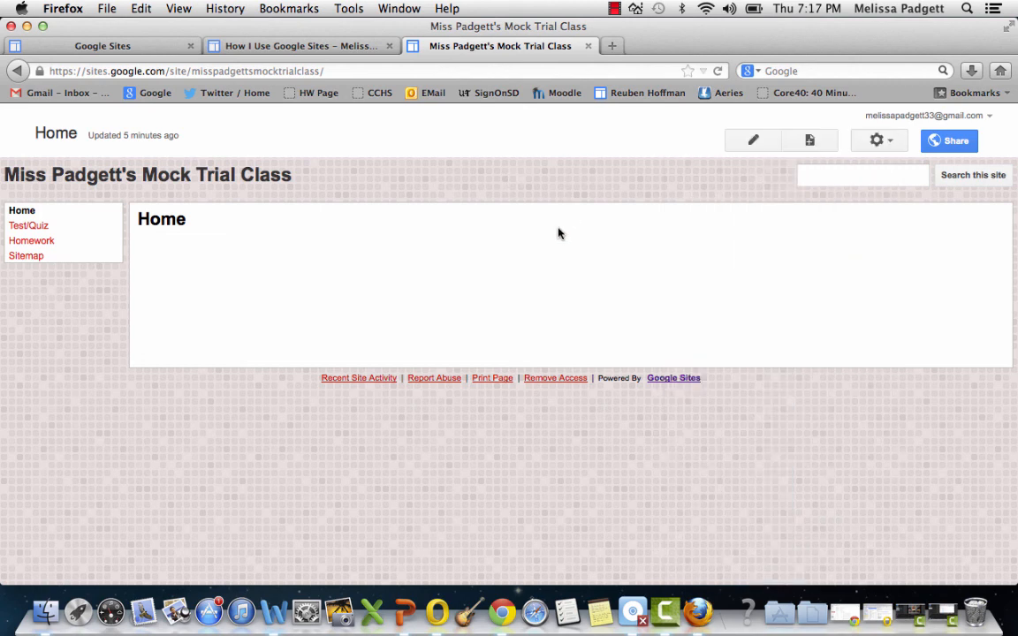